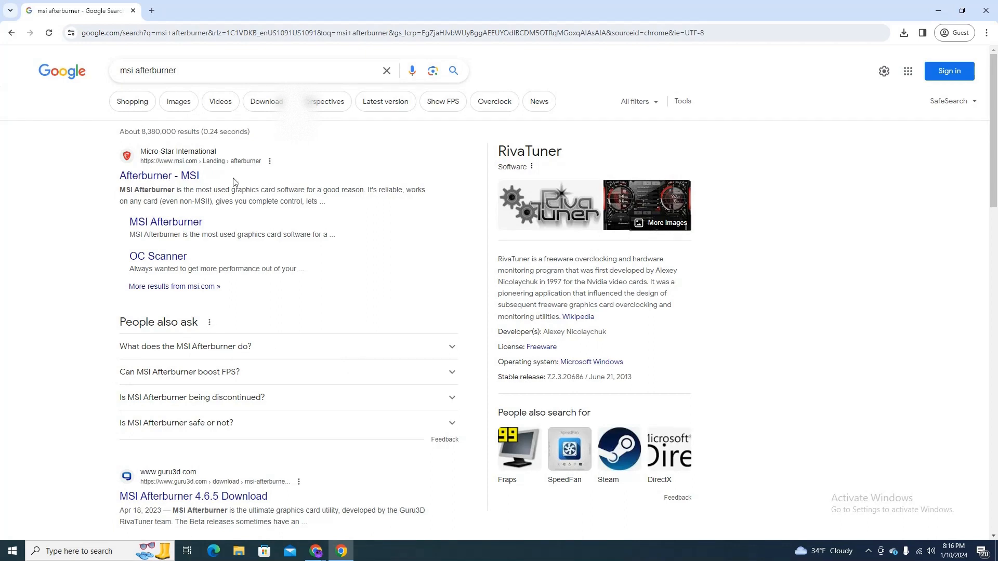
Look through the search results for msi afterburner and open Guru3D's MSI Afterburner 4.6.5 Download page
scroll(179, 167, down, 3)
scroll(176, 147, up, 3)
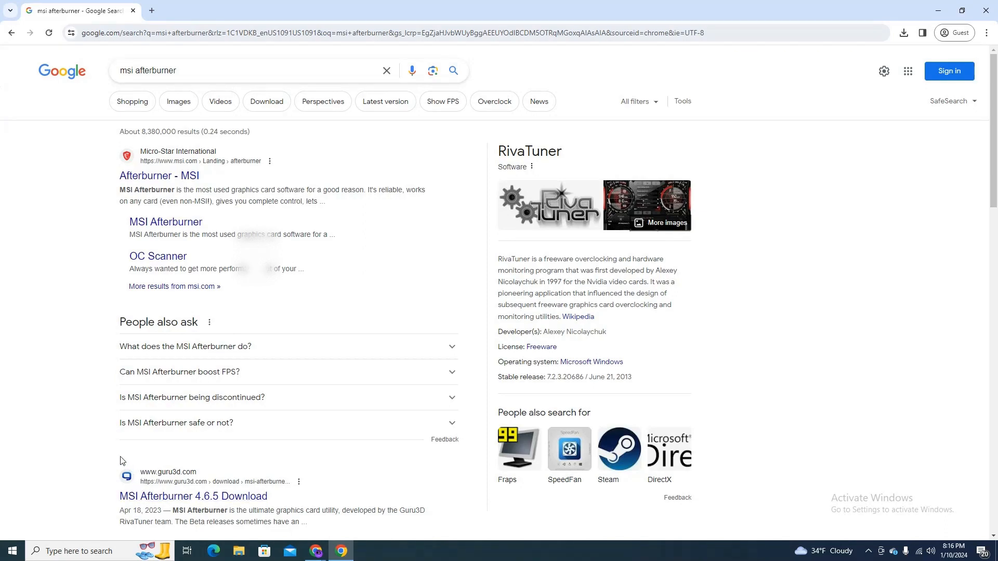
scroll(185, 379, down, 10)
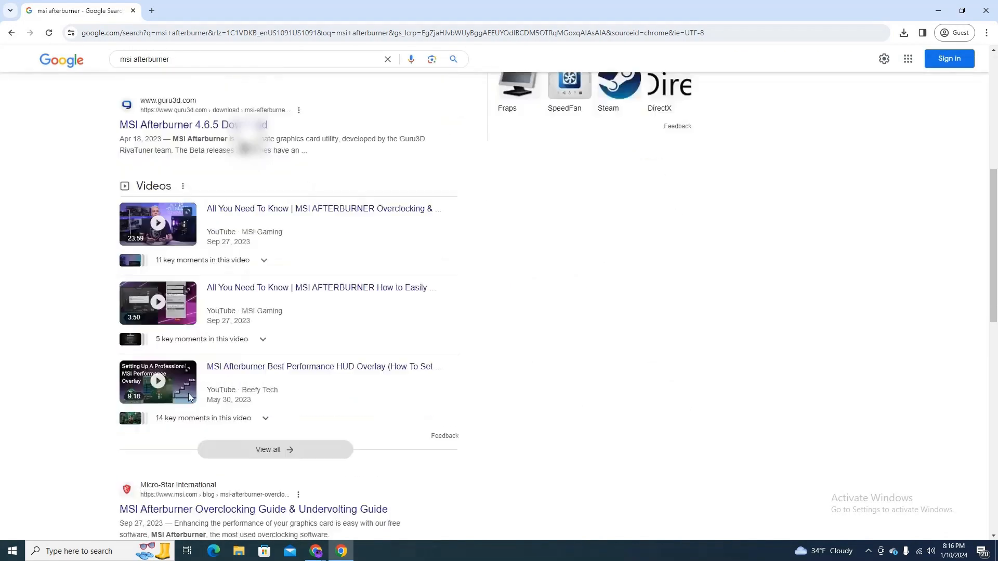
scroll(198, 396, down, 5)
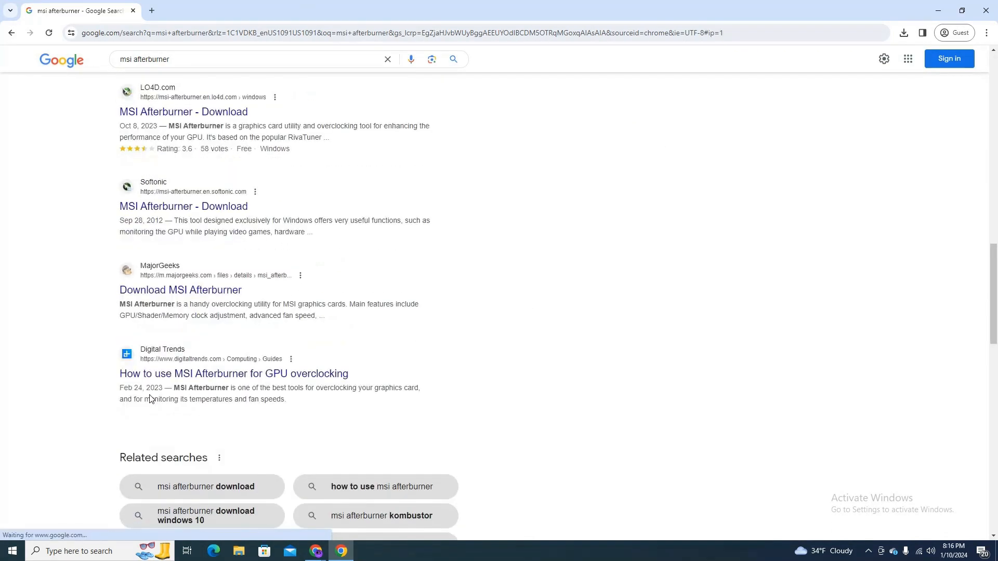
scroll(154, 401, up, 4)
scroll(151, 397, up, 8)
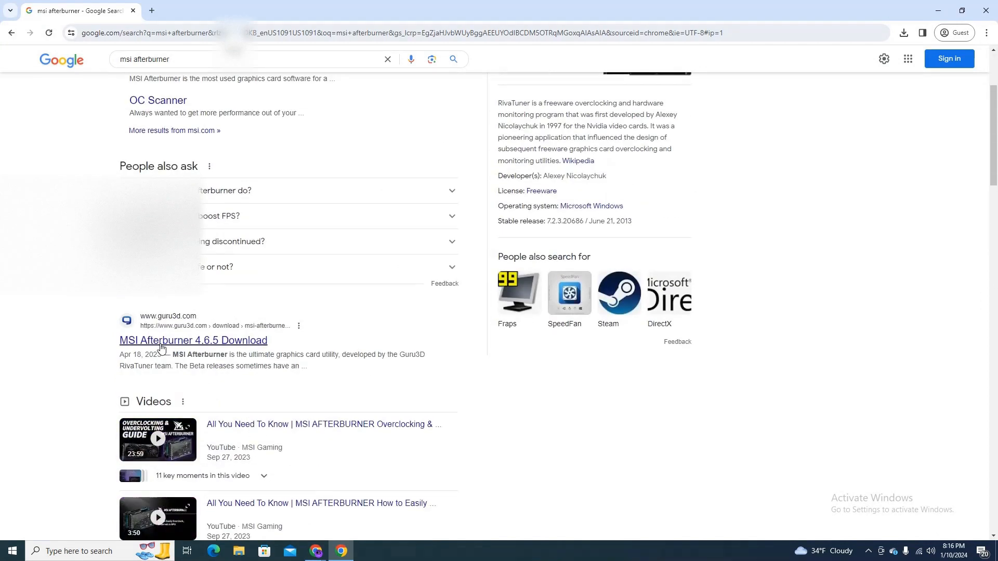
click(166, 343)
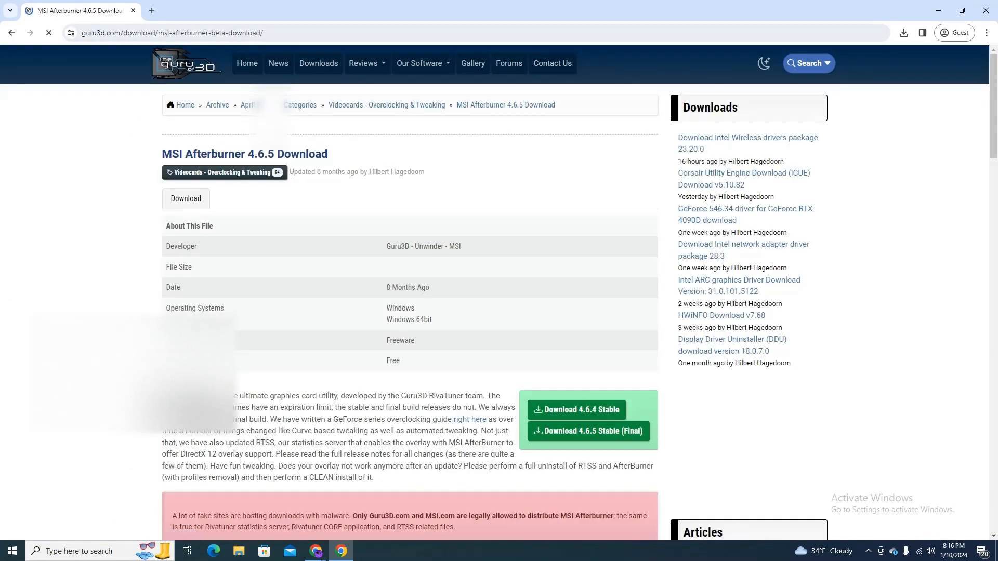
Download the 4.6.5 Stable (Final) version and save the zip archive in the Downloads folder under its suggested name
scroll(285, 339, down, 5)
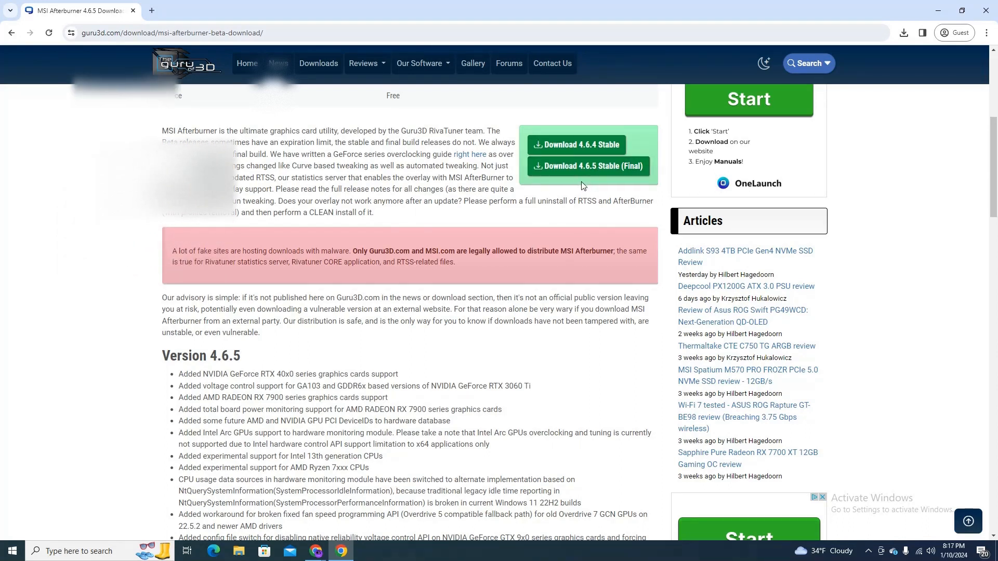
click(583, 166)
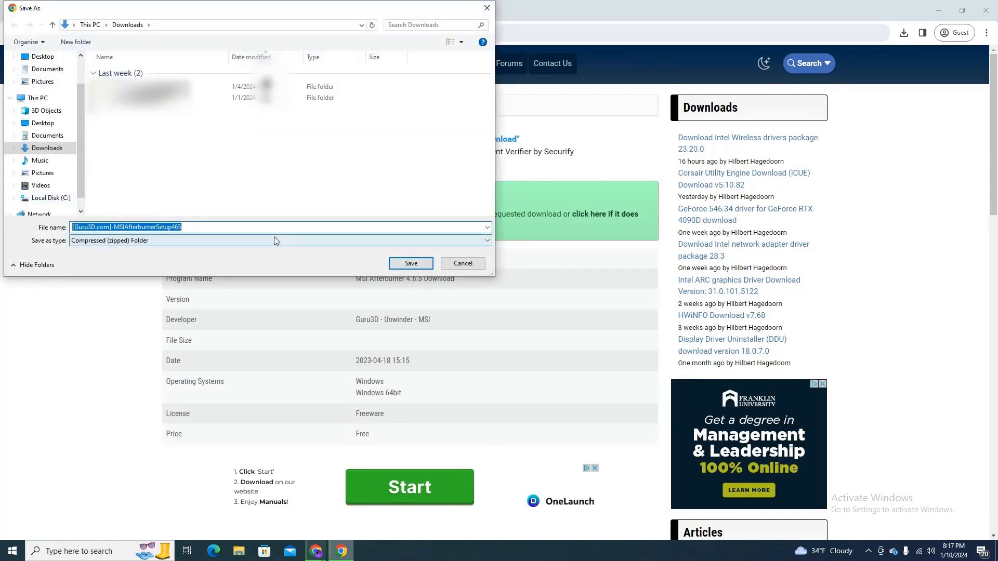
click(408, 269)
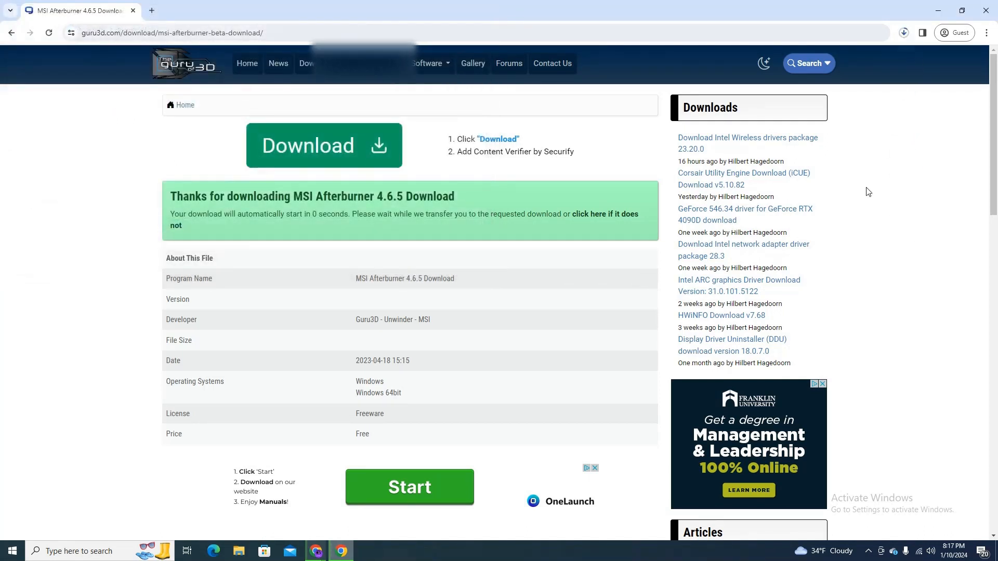
Set the MSIAfterburnerSetup465.zip archive in the recent downloads to open when its download is done
click(904, 32)
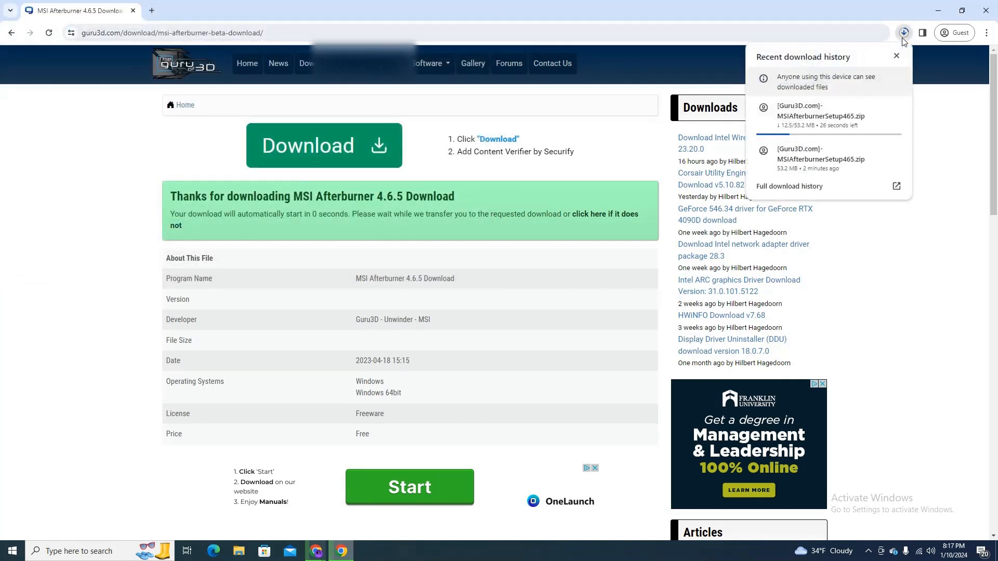
right_click(845, 154)
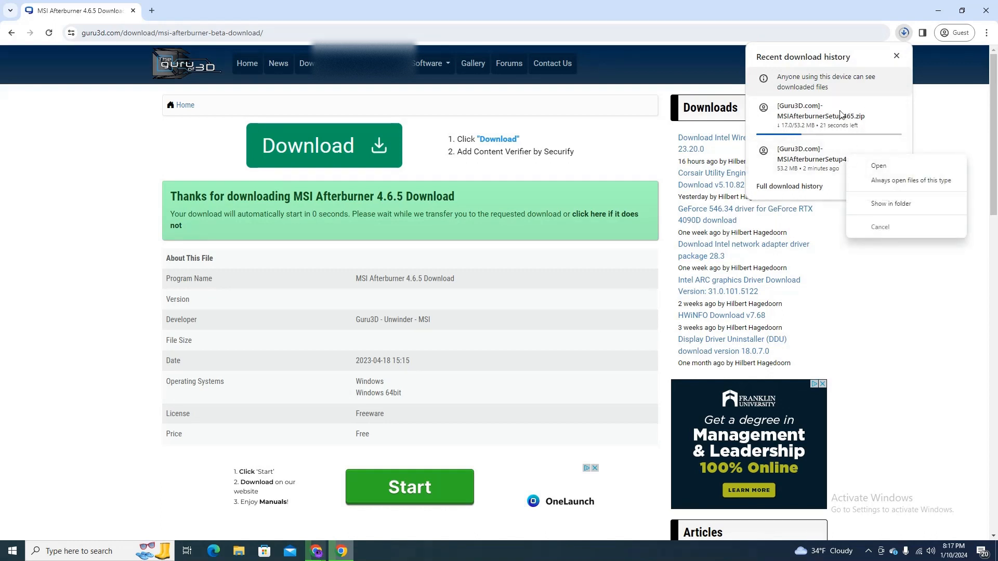
click(839, 116)
right_click(839, 117)
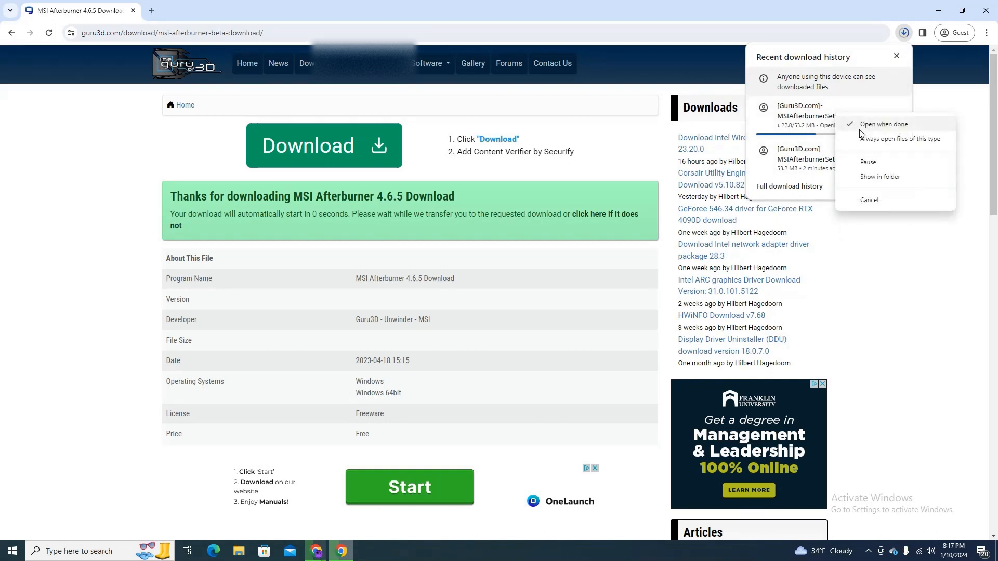
key(Escape)
right_click(855, 131)
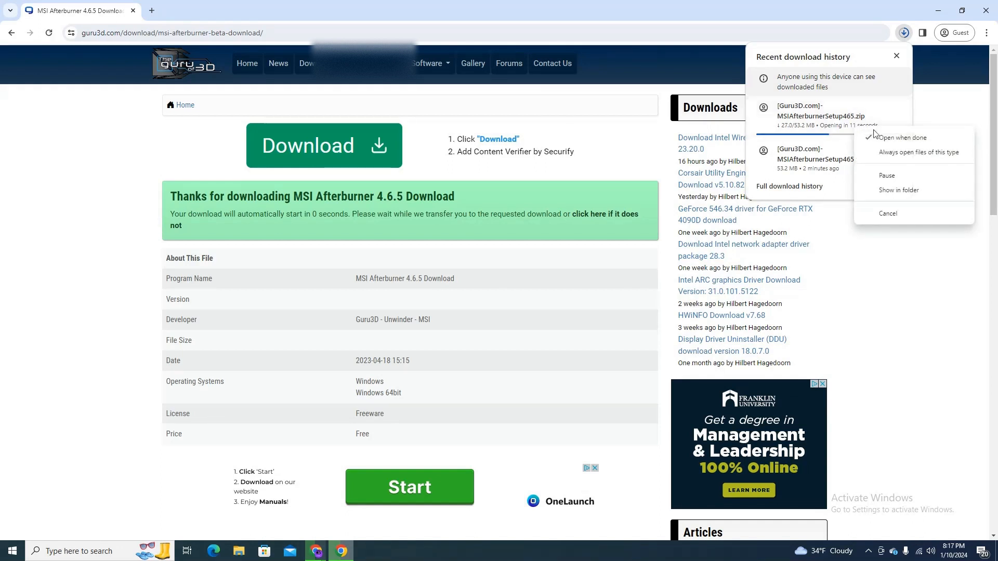
click(652, 216)
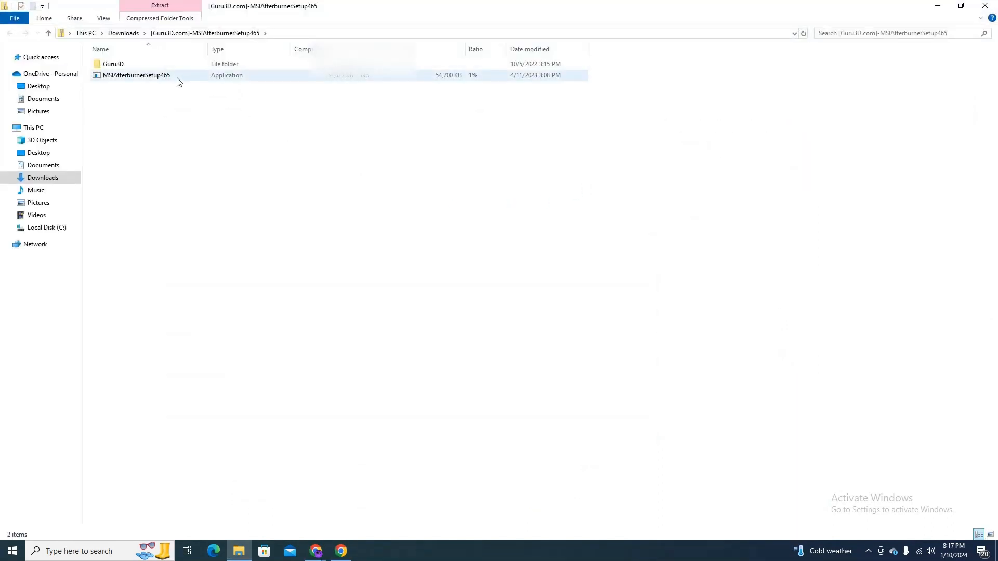
Extract all files of the MSIAfterburnerSetup465 archive to the suggested folder in Downloads, showing the extracted files when complete
double_click(136, 75)
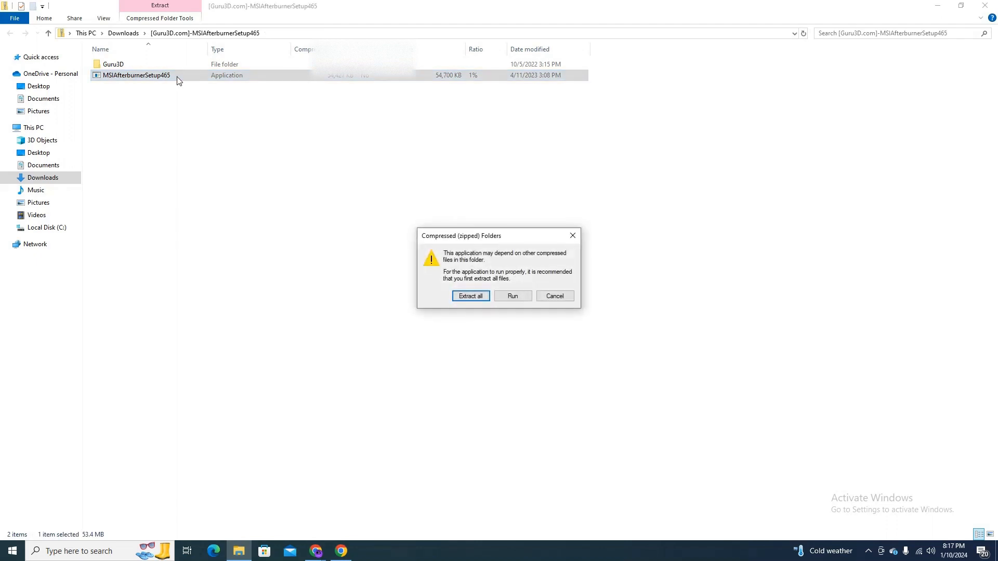
click(478, 299)
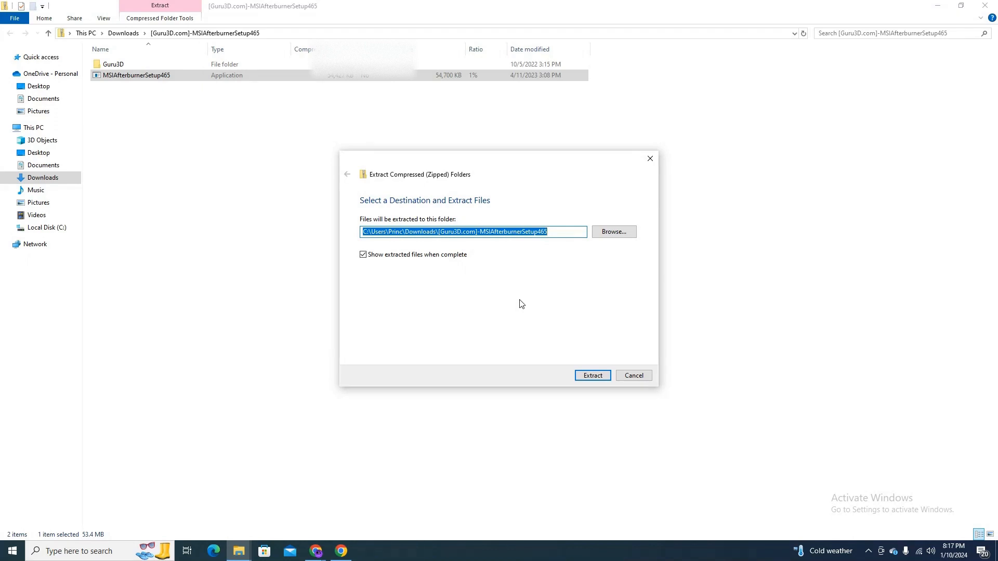
click(583, 377)
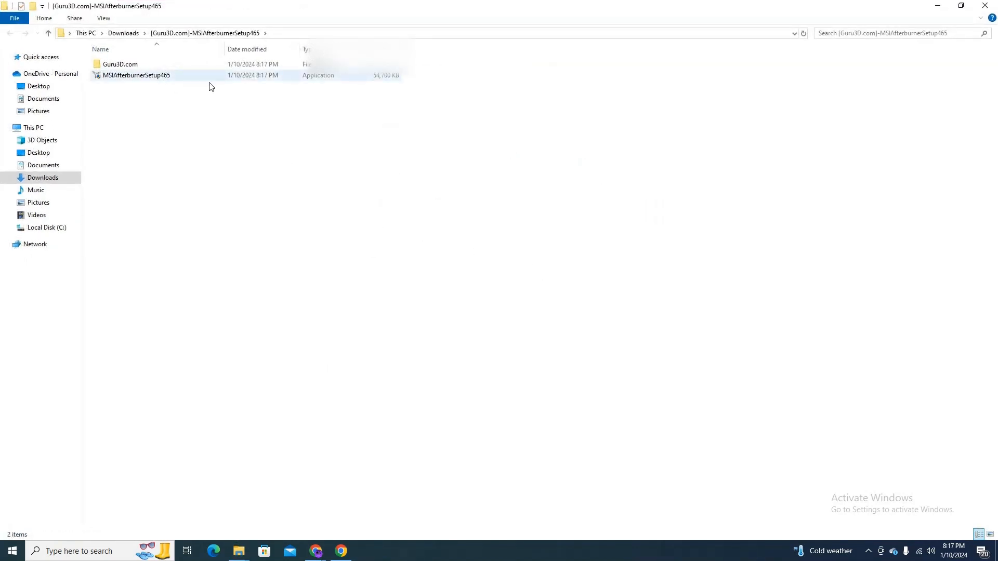
Run the extracted MSIAfterburnerSetup465 installer in English and proceed to its license agreement
double_click(147, 79)
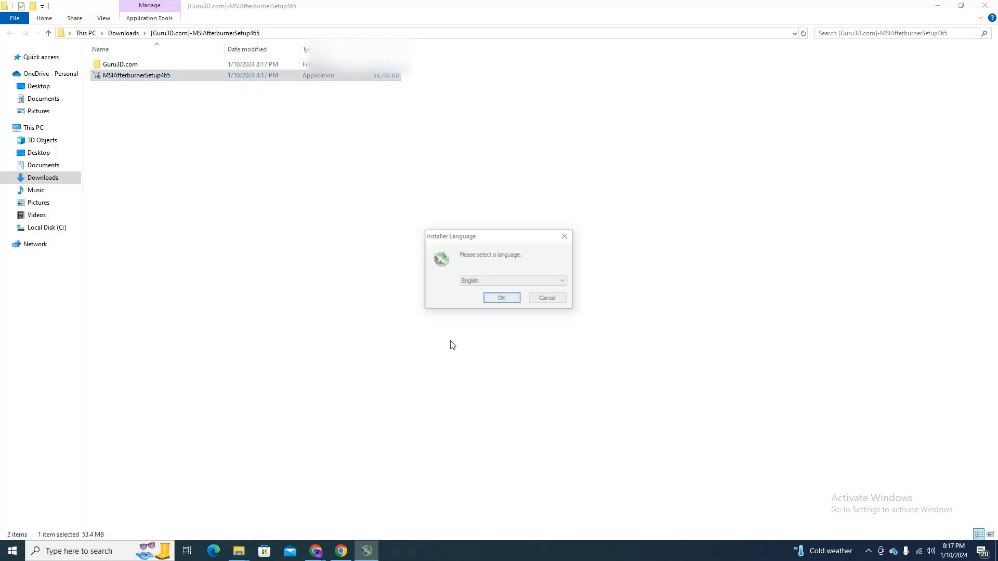
click(504, 299)
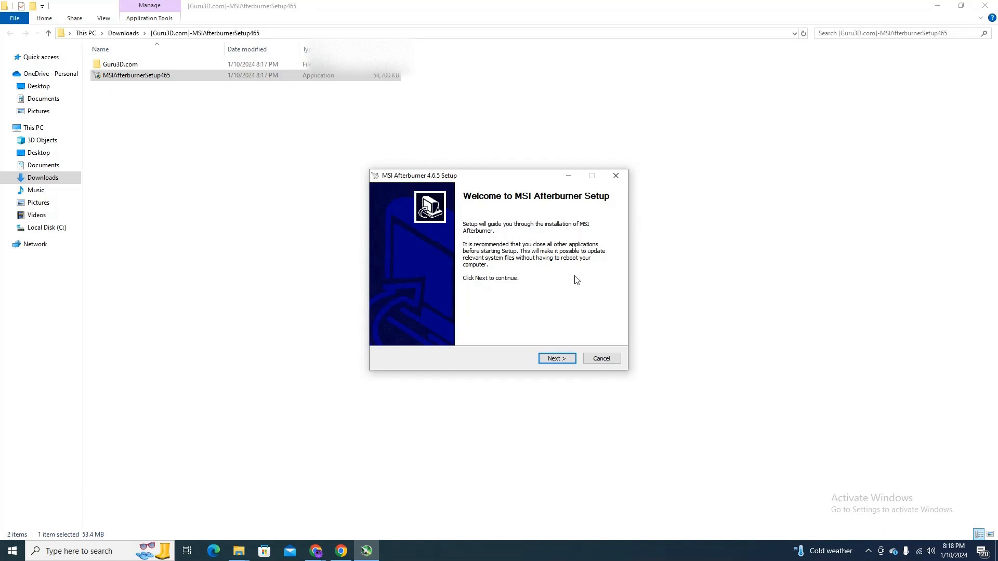
click(565, 359)
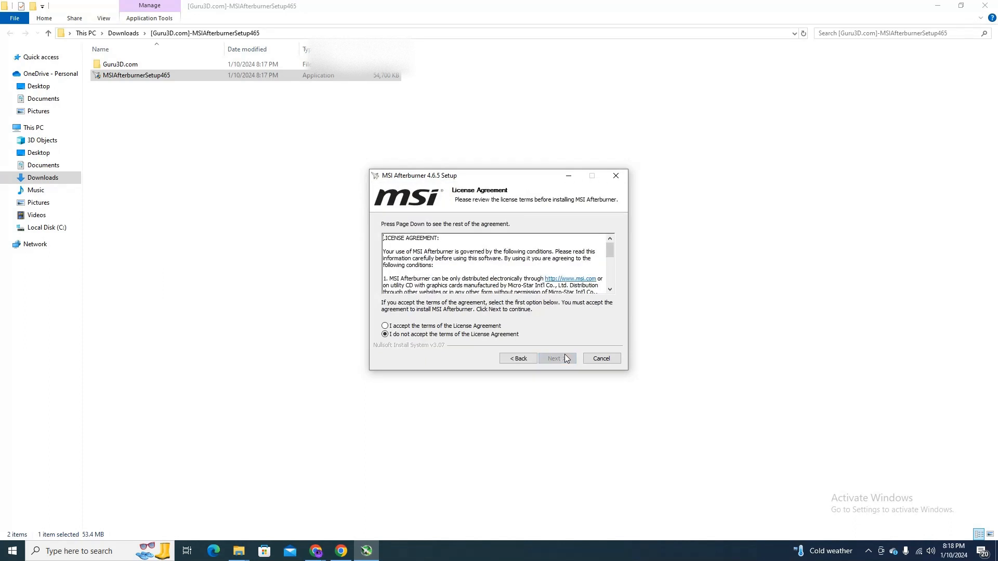
Skim the MSI Afterburner license agreement, accept its terms and continue to the component selection
click(460, 326)
scroll(483, 286, down, 6)
scroll(501, 272, up, 5)
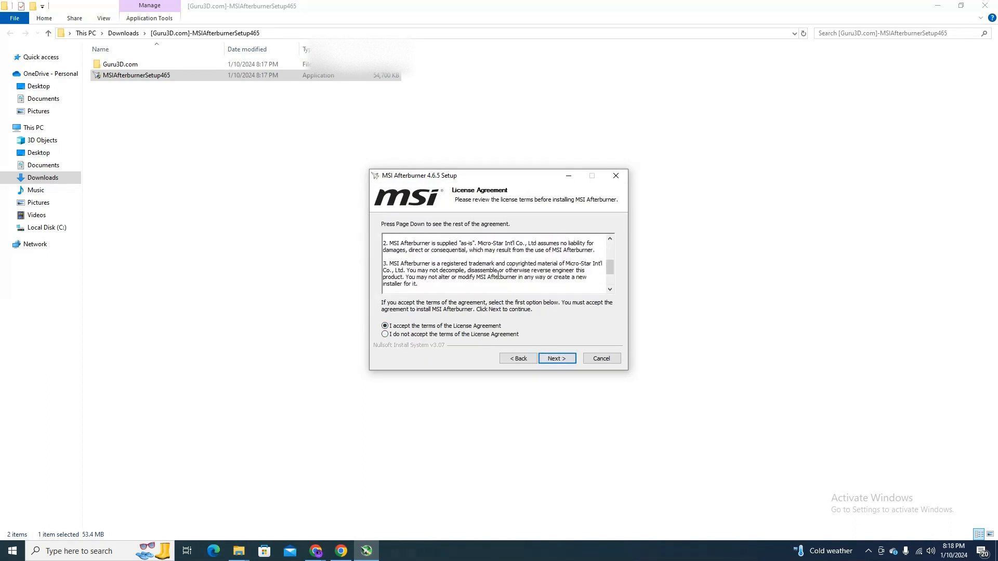
scroll(501, 273, up, 1)
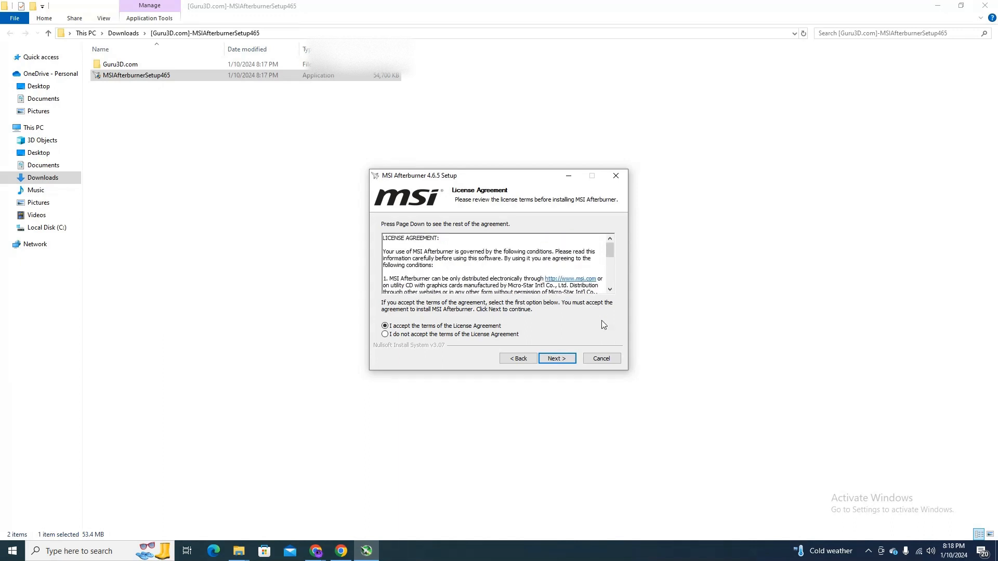
click(554, 360)
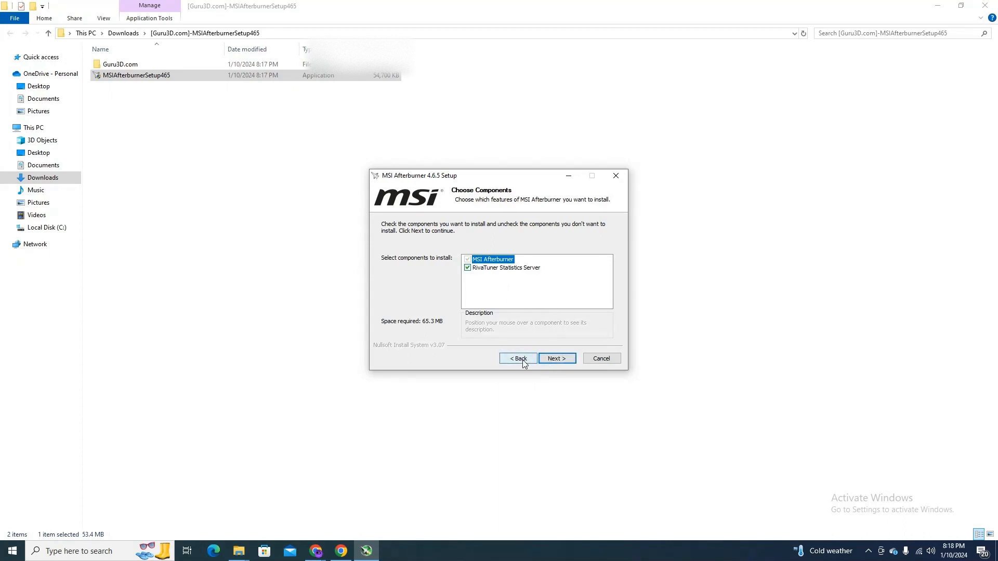
Install MSI Afterburner with RivaTuner Statistics Server included, keeping the default destination and the MSI Afterburner Start Menu folder
click(557, 360)
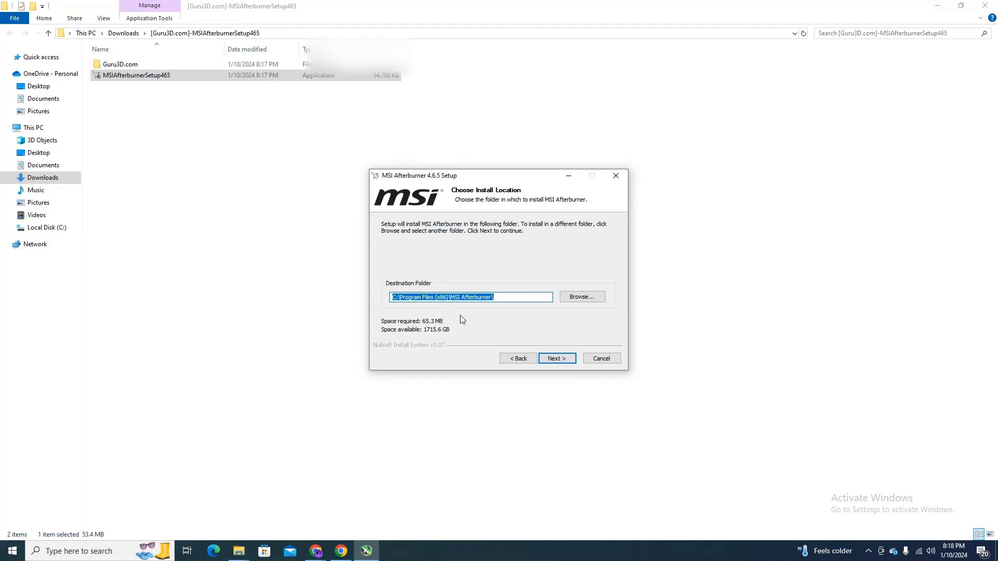
click(556, 361)
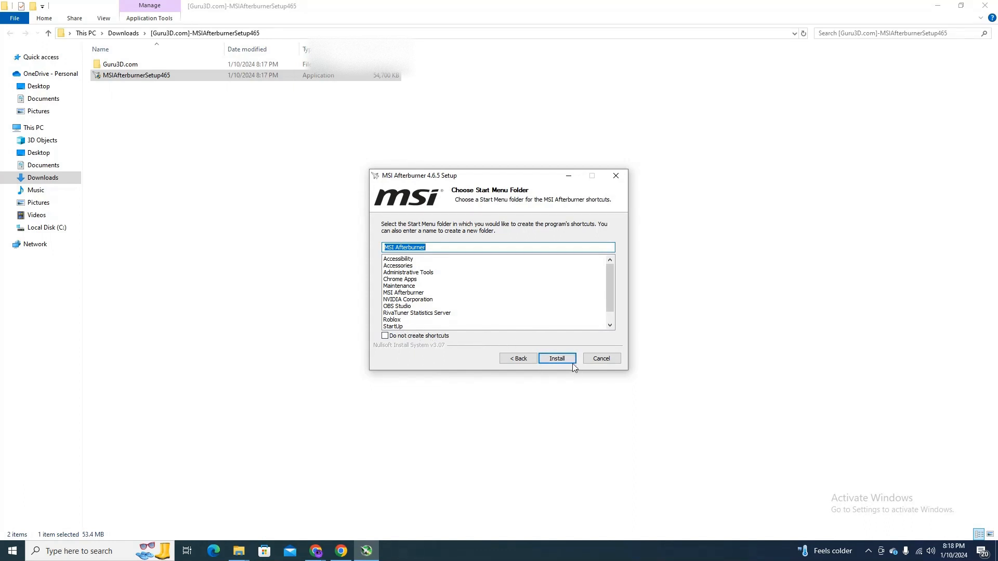
click(560, 360)
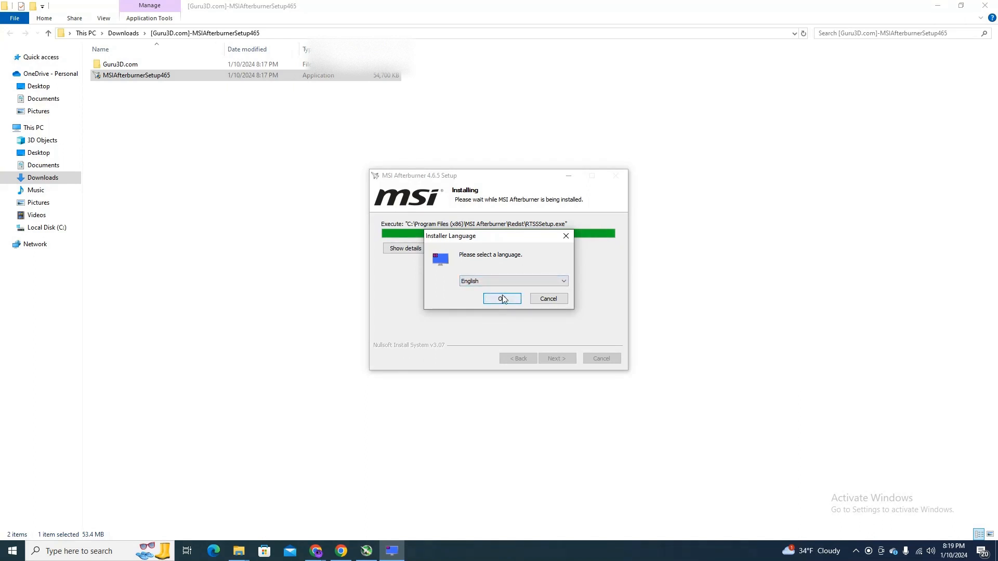
Start the RivaTuner Statistics Server setup in English, agree to continue the installation anyway and accept its license terms
click(502, 299)
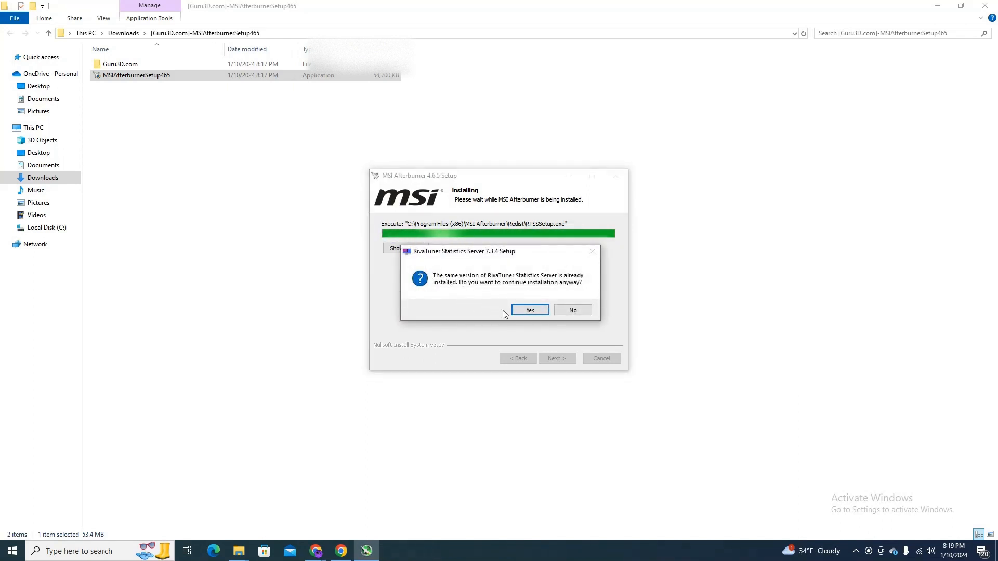
click(522, 311)
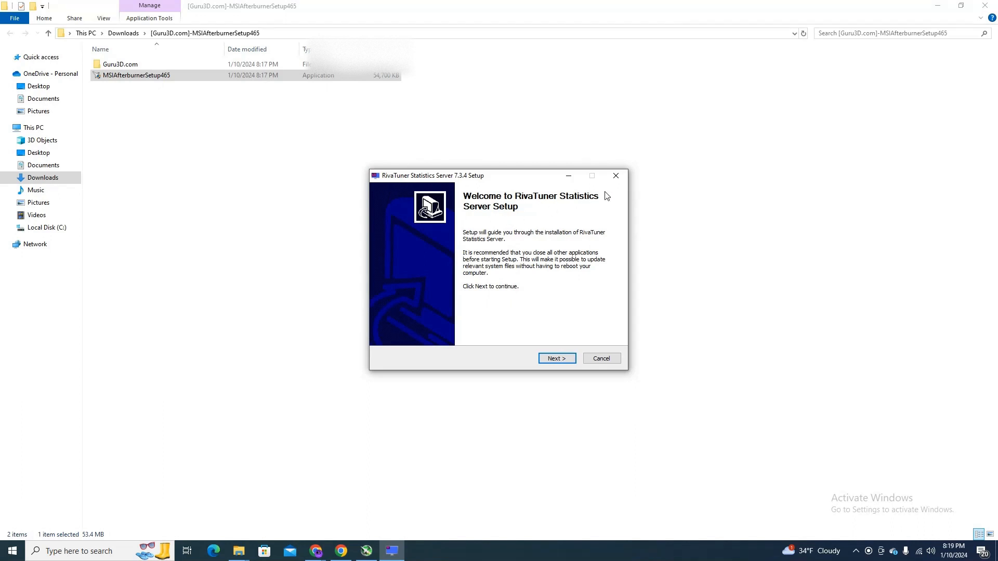
click(569, 359)
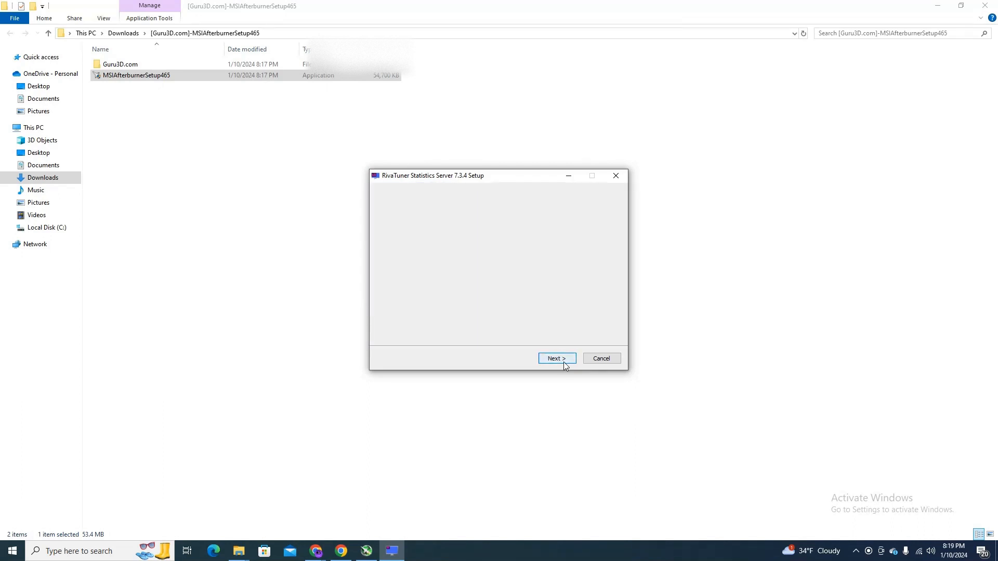
click(449, 327)
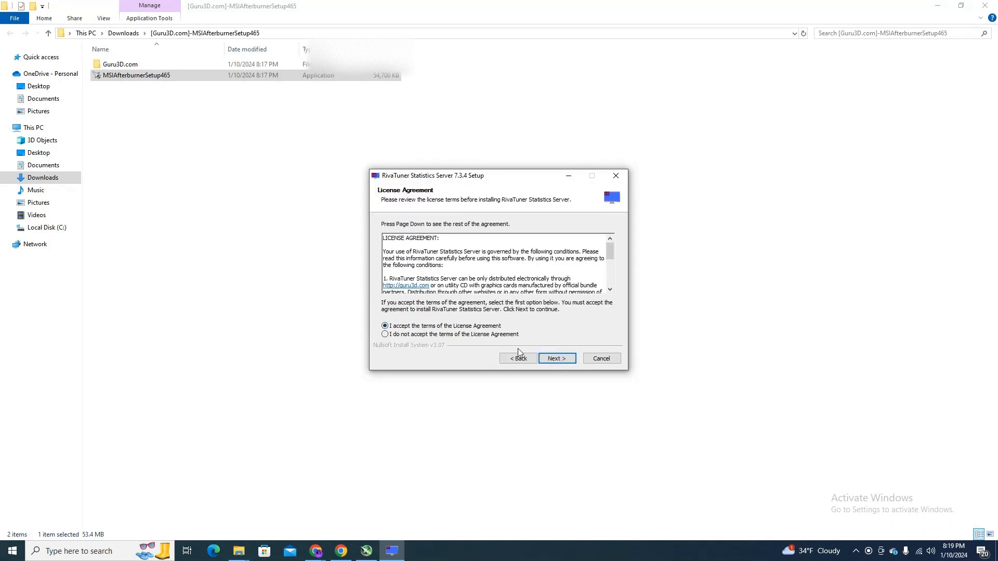
click(555, 359)
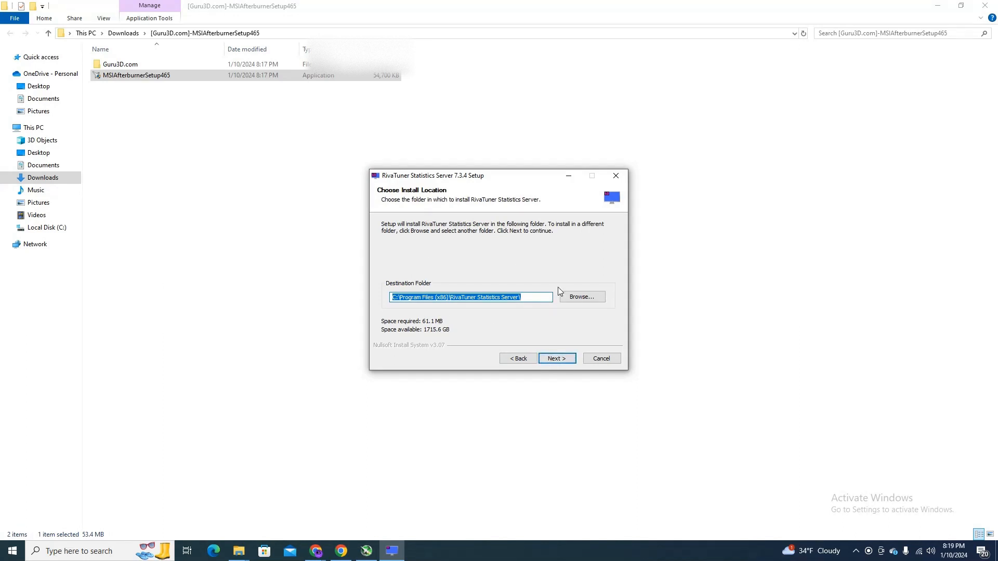
Install RivaTuner Statistics Server in the default destination folder with the option Do not create shortcuts enabled
click(551, 362)
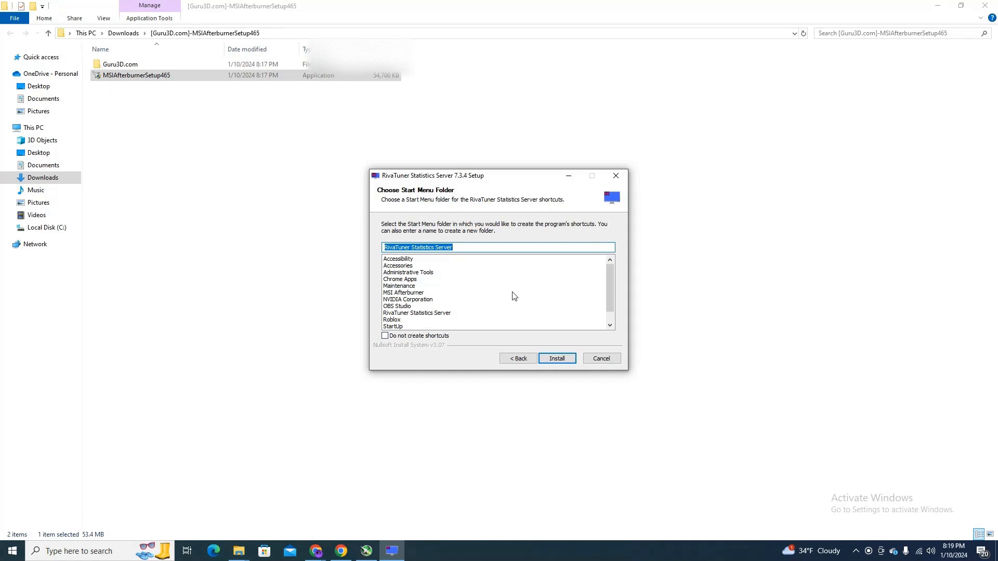
click(386, 336)
click(386, 336)
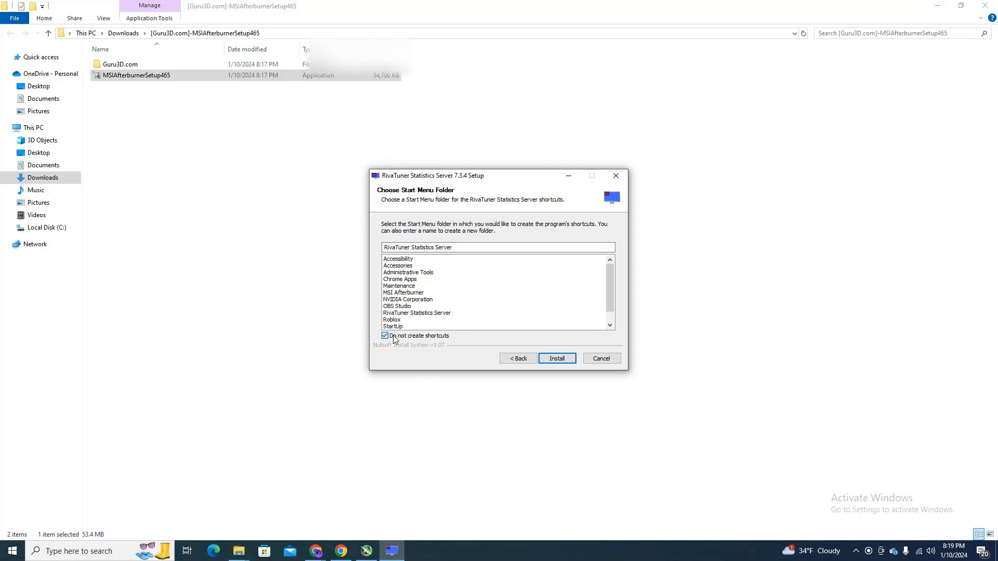
click(557, 360)
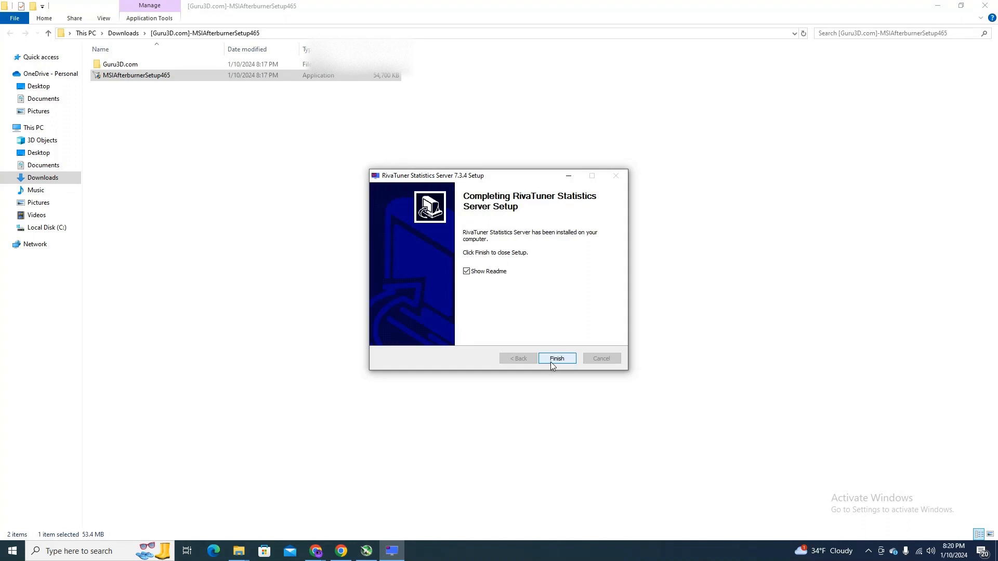
Finish both setups, keeping Show Readme enabled for each and Run MSI Afterburner enabled
click(550, 361)
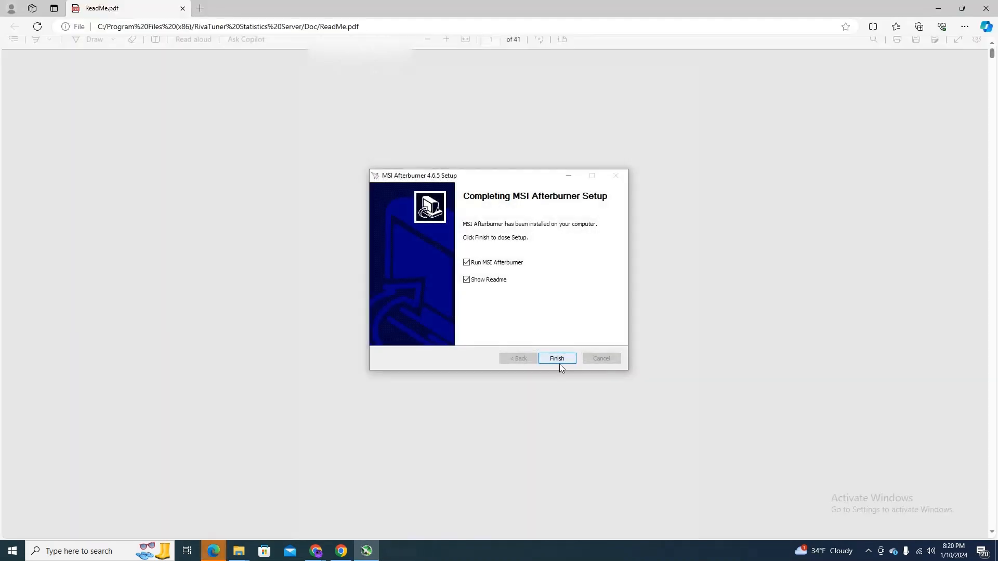
click(557, 359)
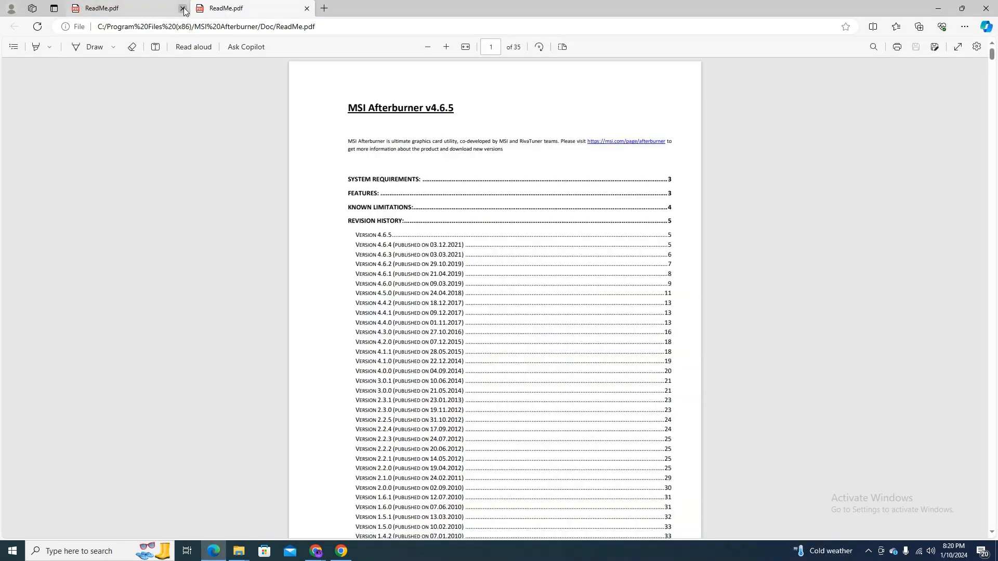
Close the browser with the ReadMe files and open the monitoring properties of MSI Afterburner
click(986, 9)
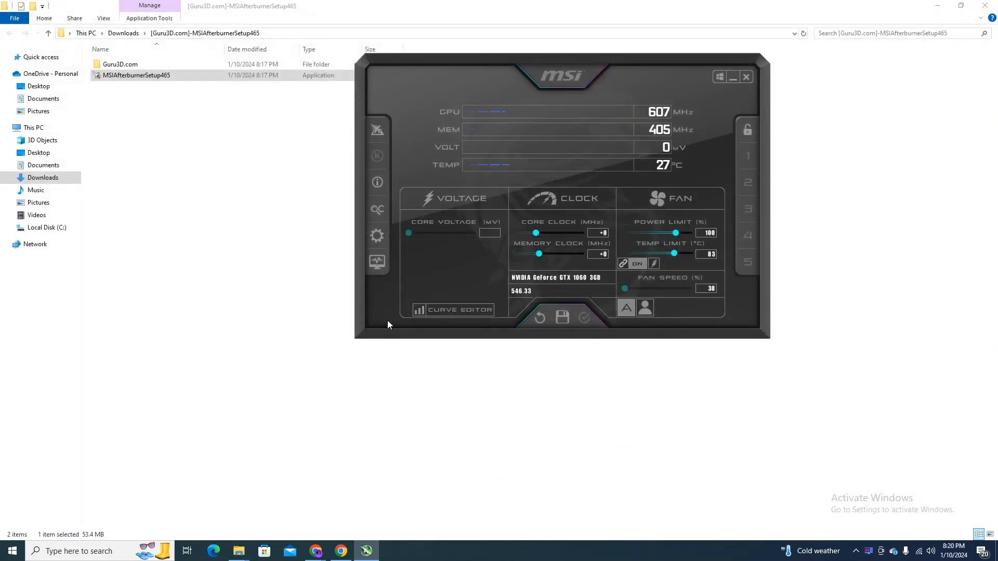
click(385, 238)
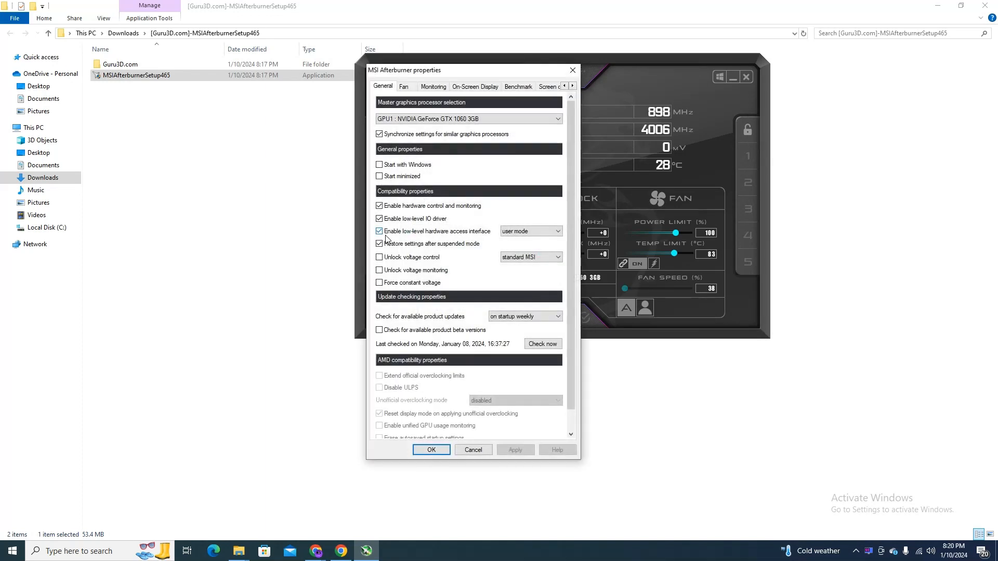
click(433, 86)
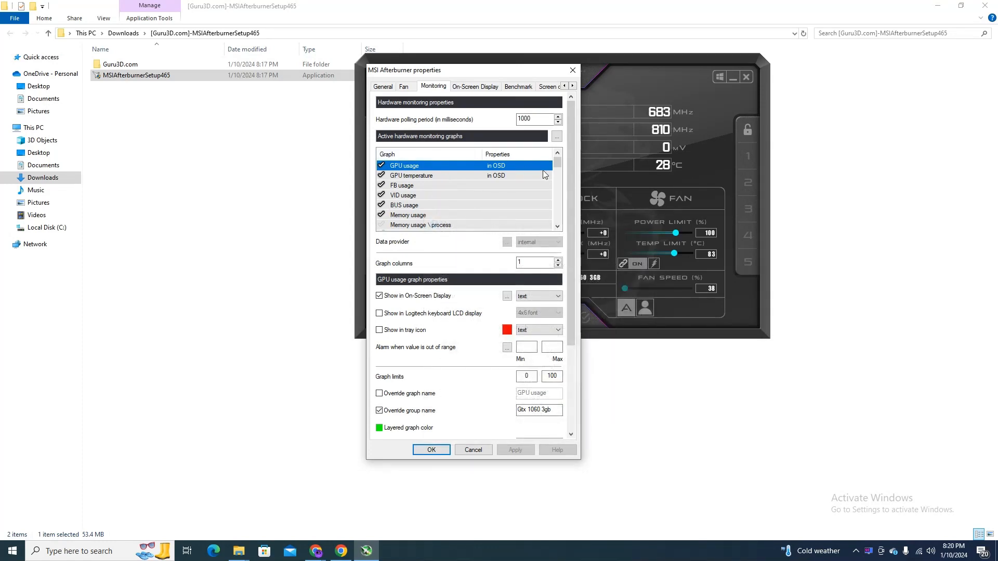
Review the GPU usage and GPU temperature graphs, making sure Show in On-Screen Display is enabled for both
click(413, 297)
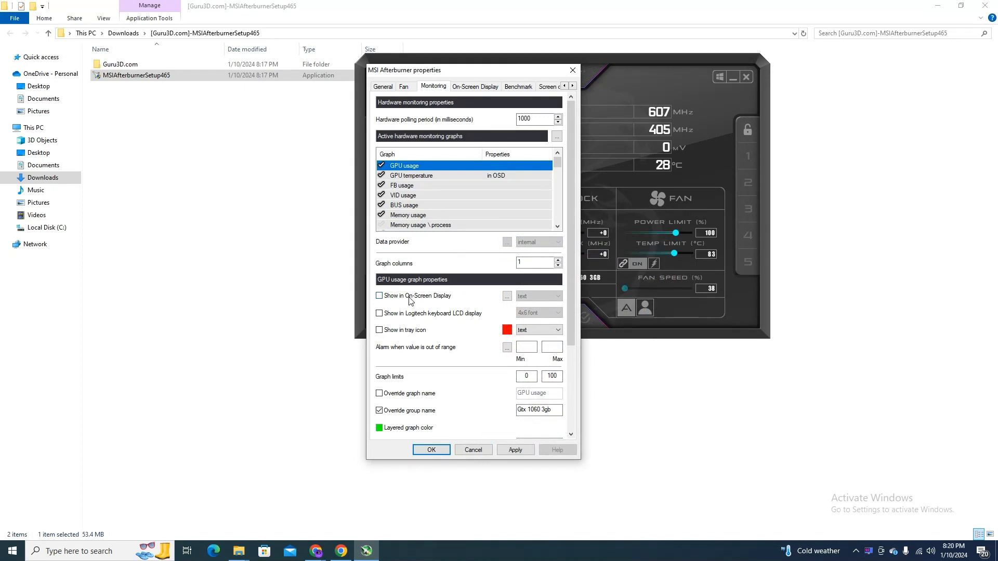
click(410, 301)
click(404, 178)
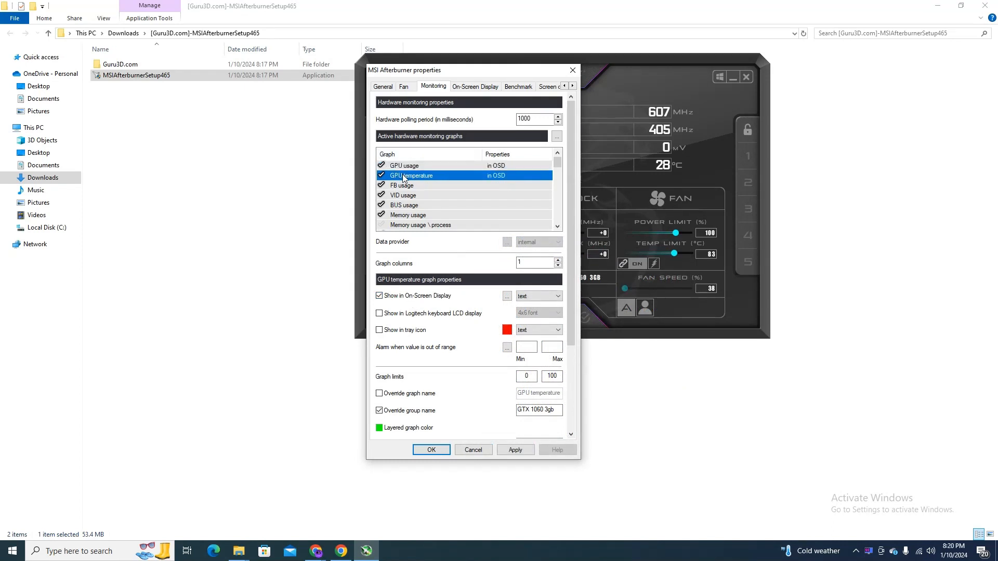
click(406, 166)
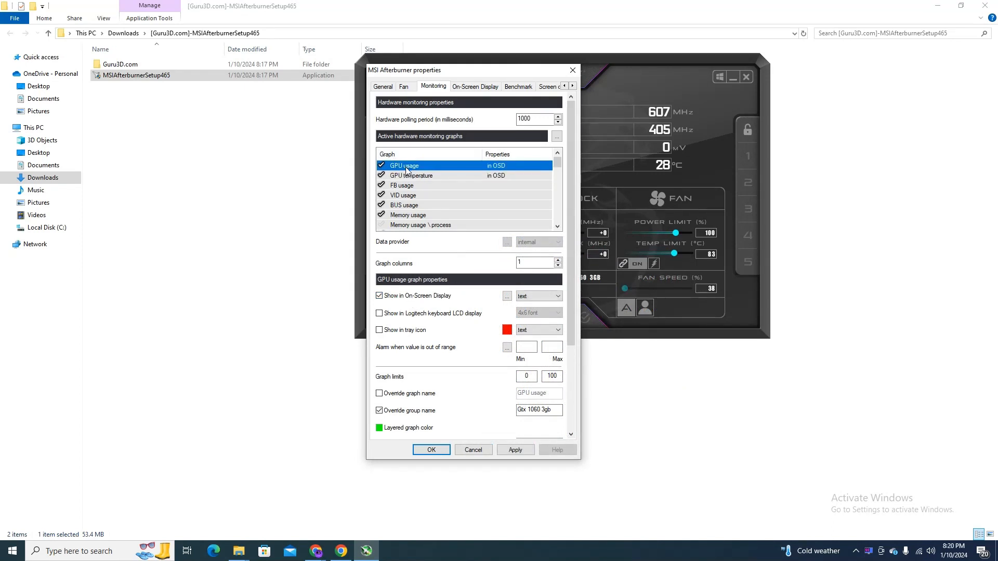
Override the GPU usage graph's group name with GTX 1060 3gb and apply the change
click(408, 411)
click(380, 410)
double_click(516, 410)
text(GTX 1060)
click(513, 451)
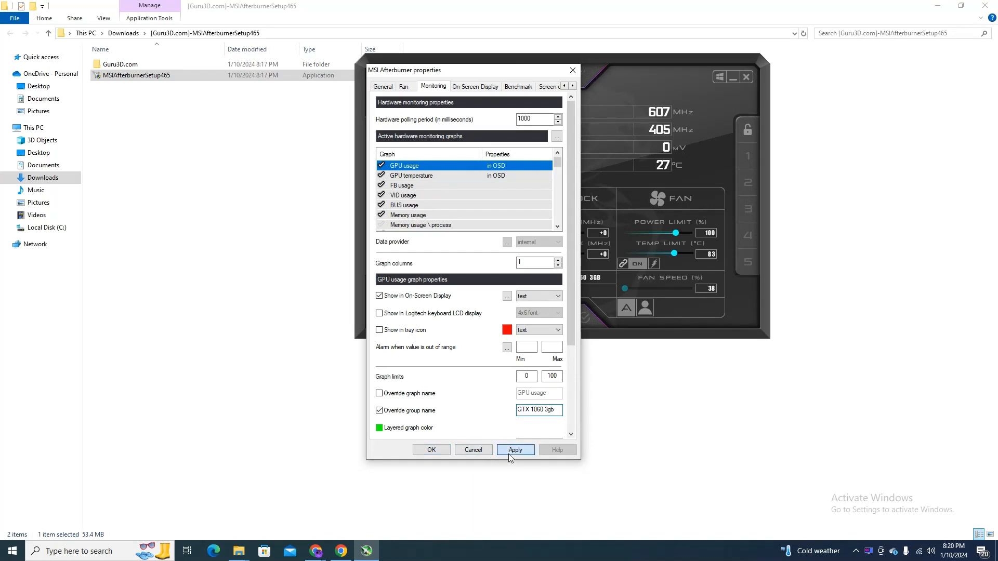
Review the CPU temperature and CPU usage graphs, making sure Show in On-Screen Display is enabled for both
scroll(472, 215, down, 7)
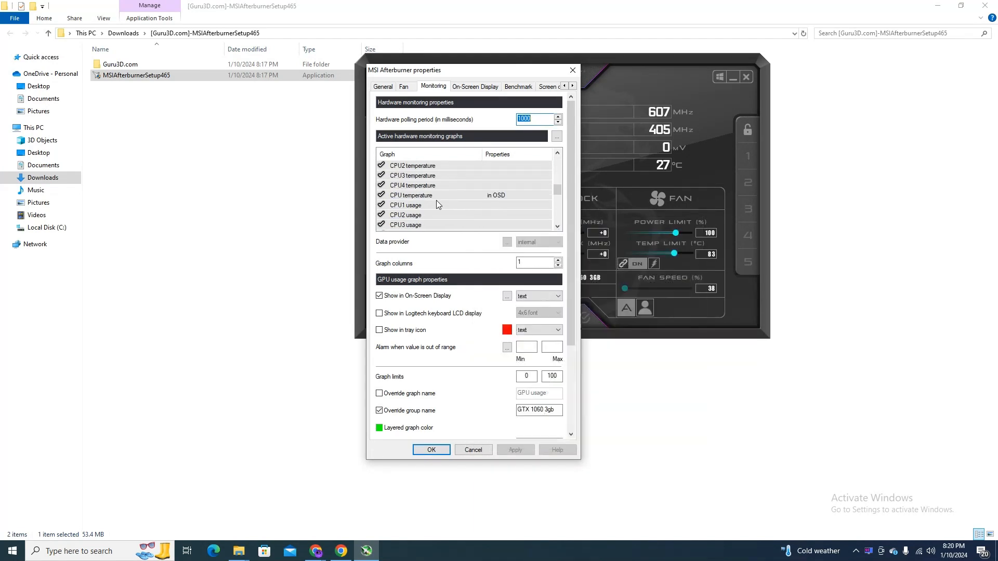
click(410, 197)
scroll(467, 207, up, 2)
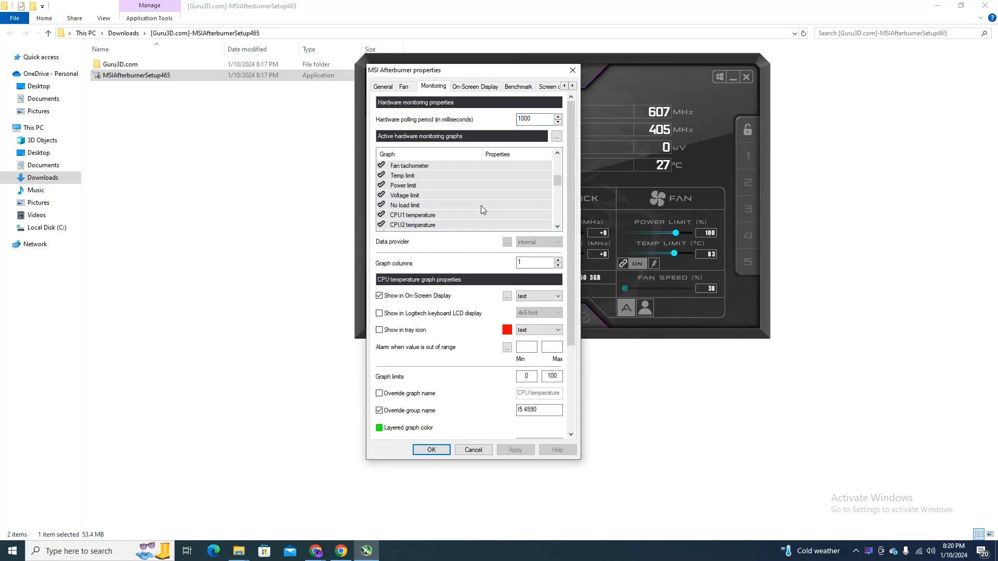
scroll(442, 202, down, 2)
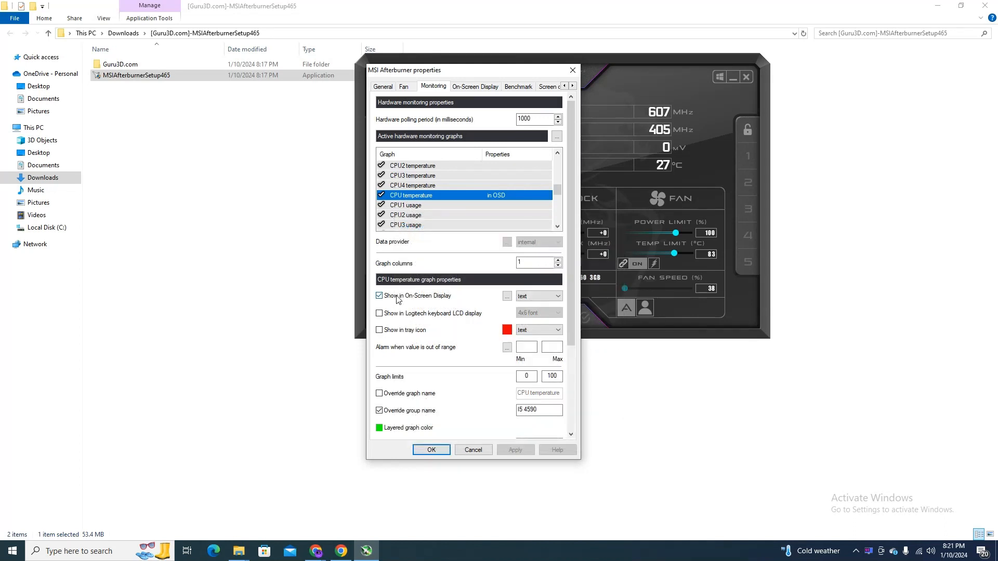
click(397, 295)
click(399, 296)
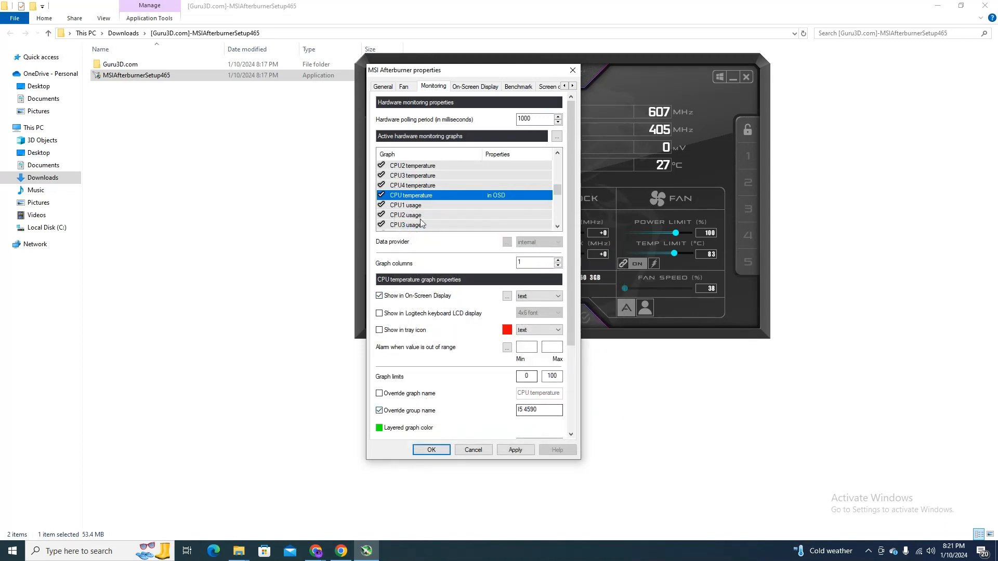
scroll(424, 221, down, 2)
click(405, 187)
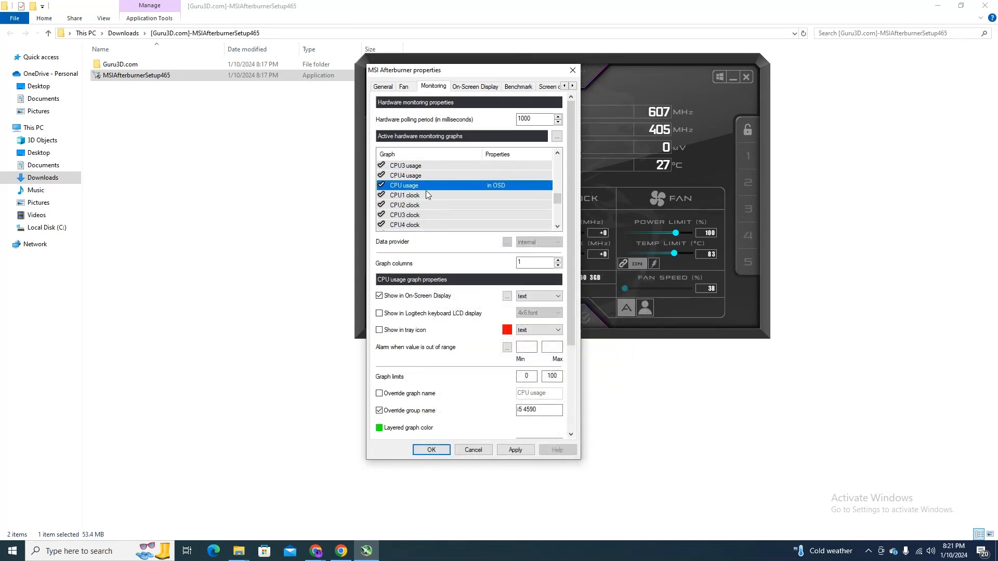
scroll(426, 193, up, 1)
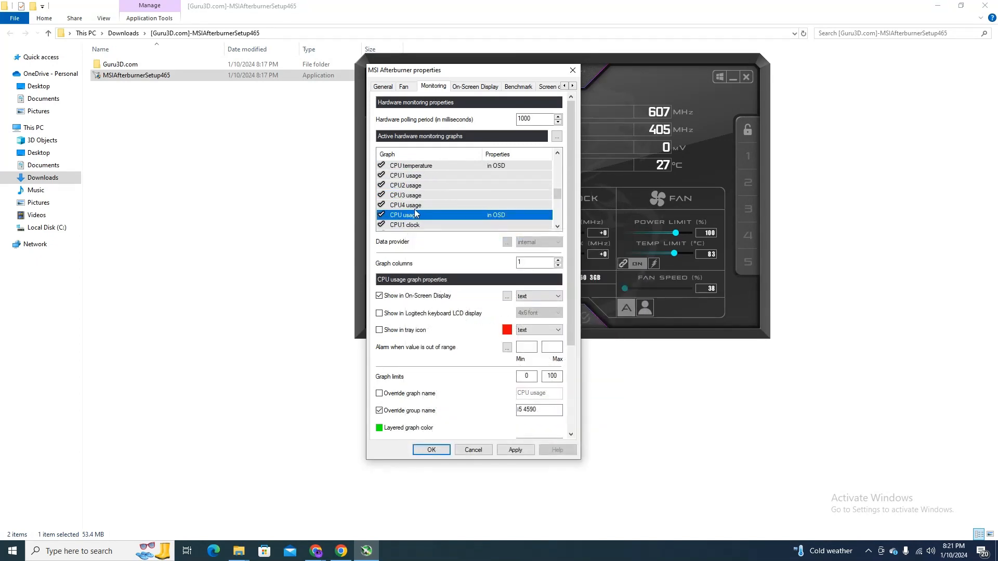
scroll(415, 213, down, 1)
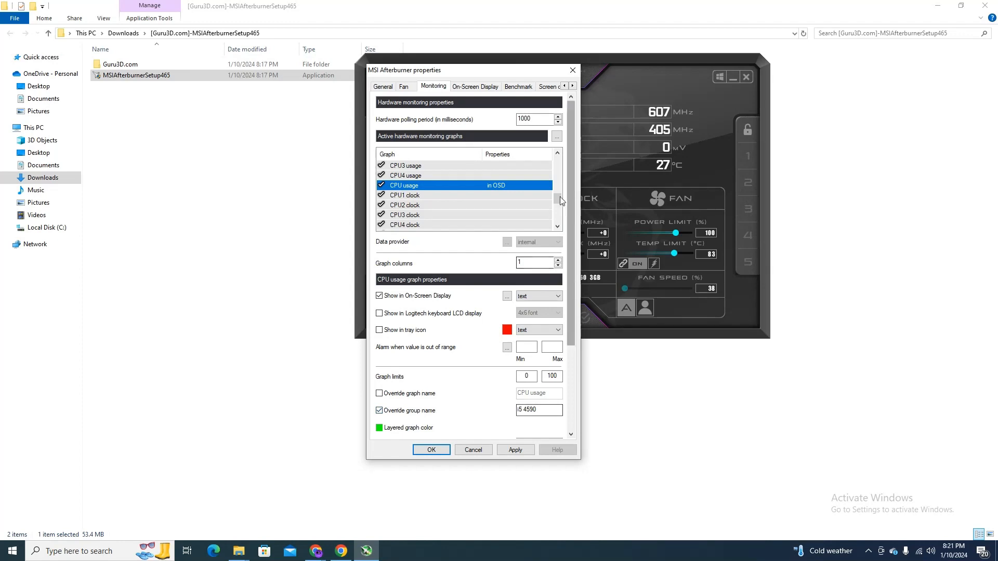
Review the RAM usage and Framerate graphs, making sure Show in On-Screen Display is enabled for both
scroll(495, 180, down, 2)
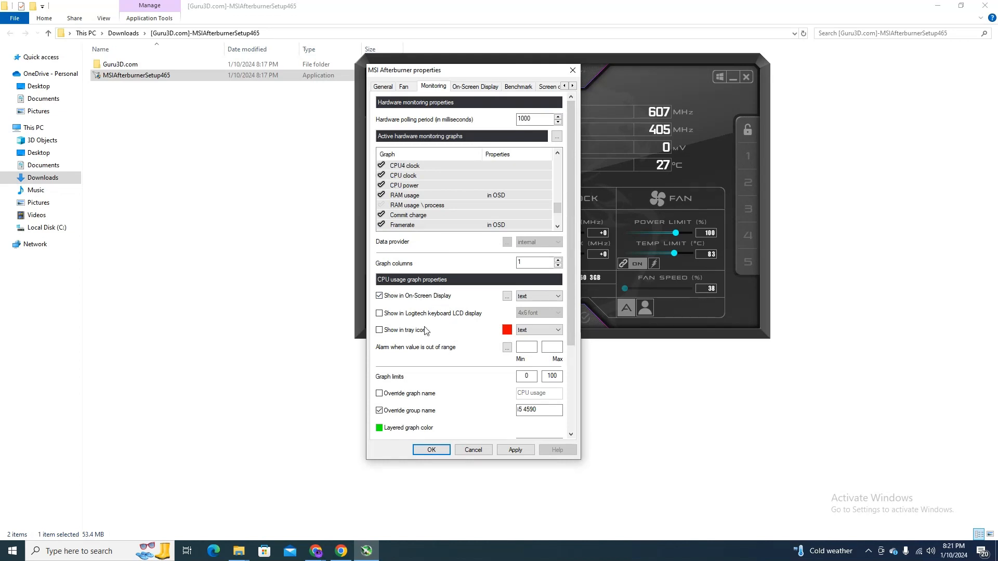
click(415, 195)
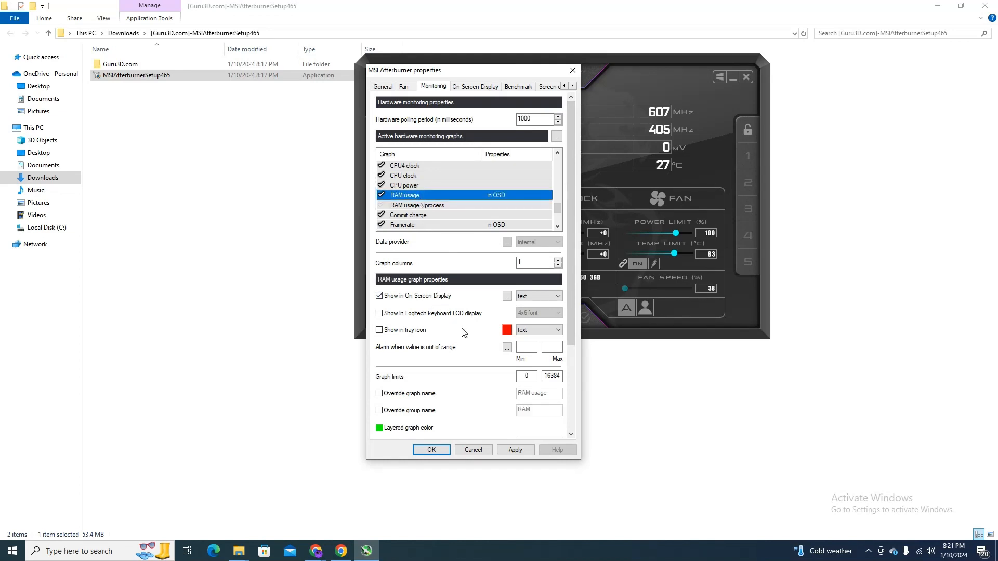
click(394, 295)
click(395, 296)
scroll(430, 221, down, 2)
click(427, 166)
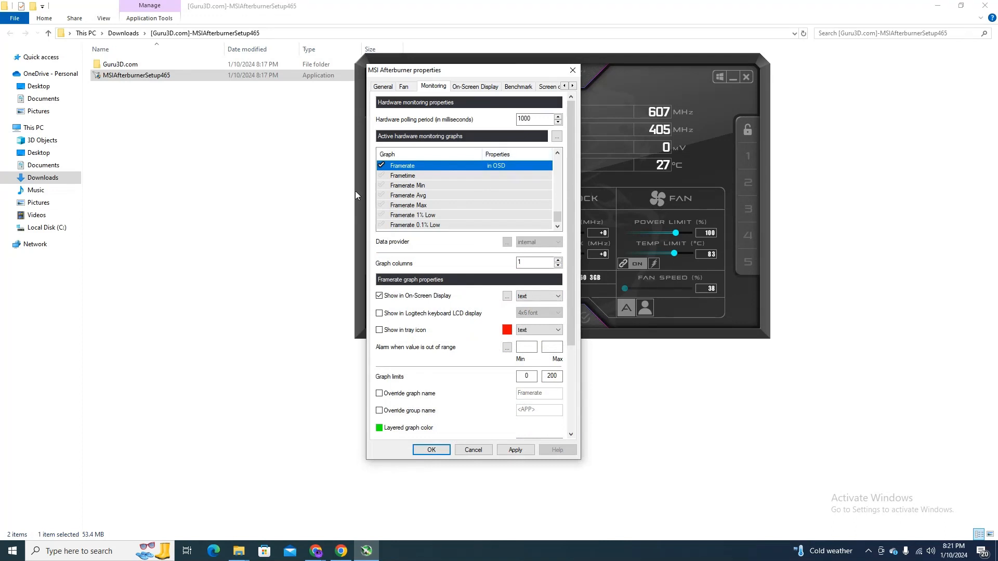
Try activating the Framerate Avg graph, deactivate it again and apply the monitoring settings
click(382, 195)
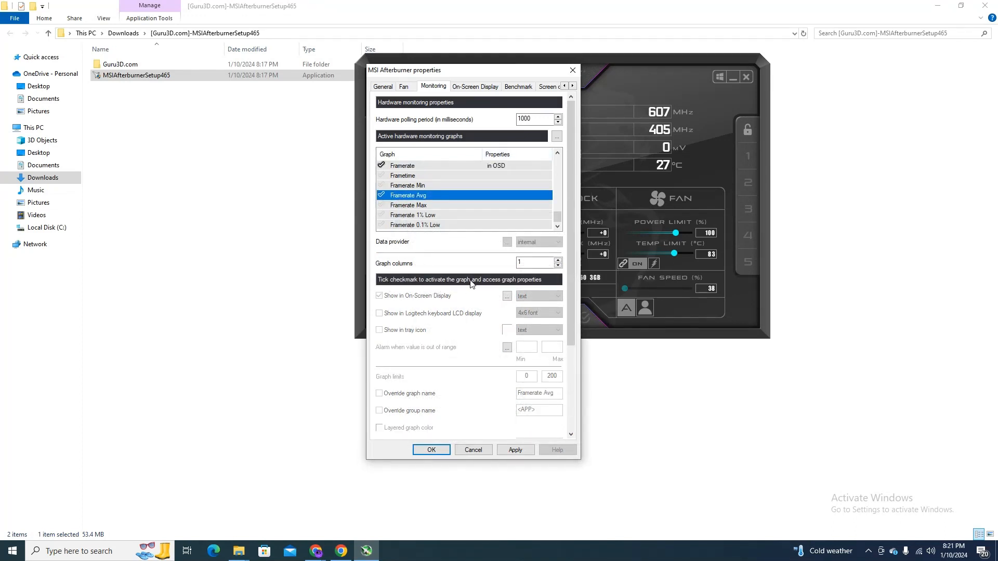
click(383, 196)
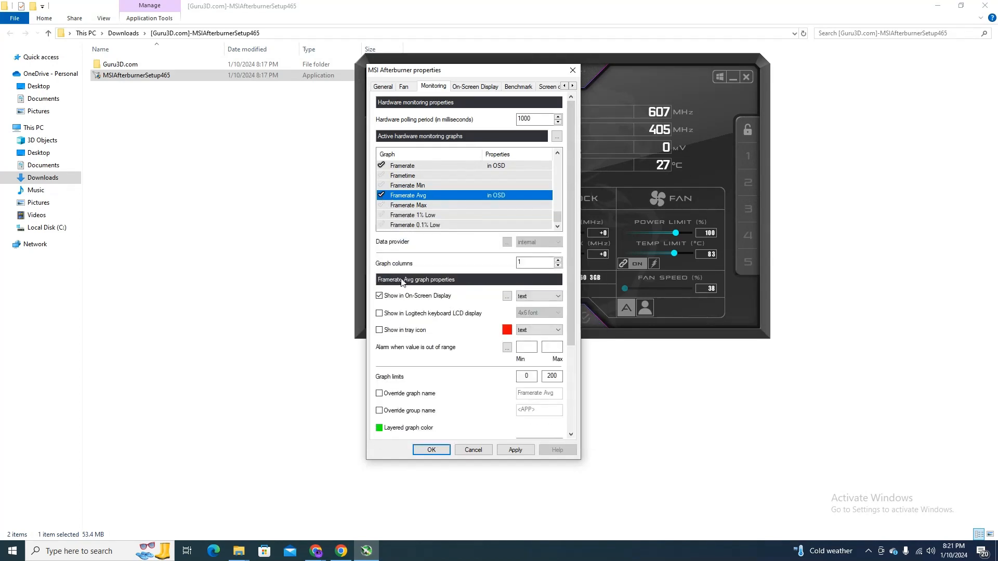
click(383, 196)
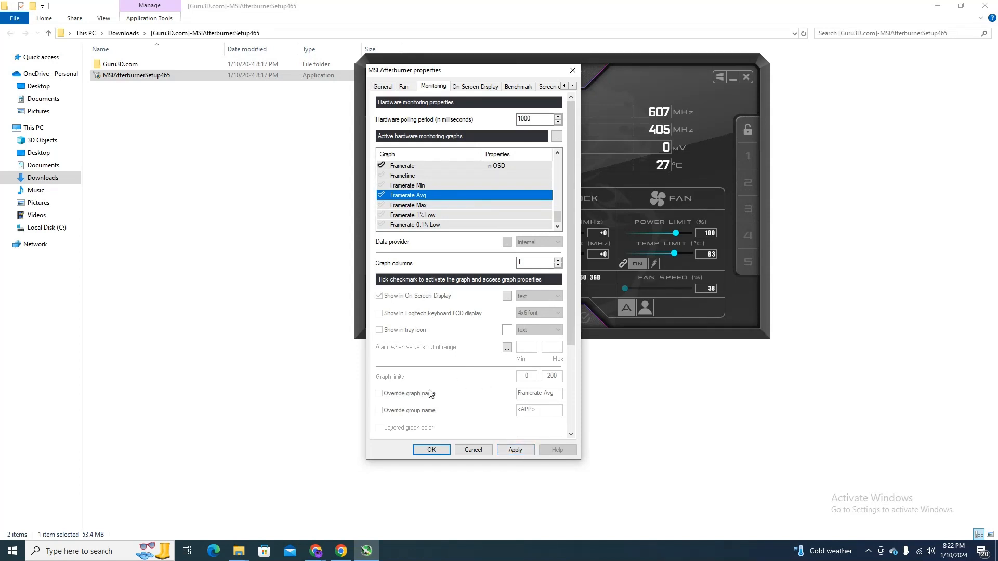
click(516, 450)
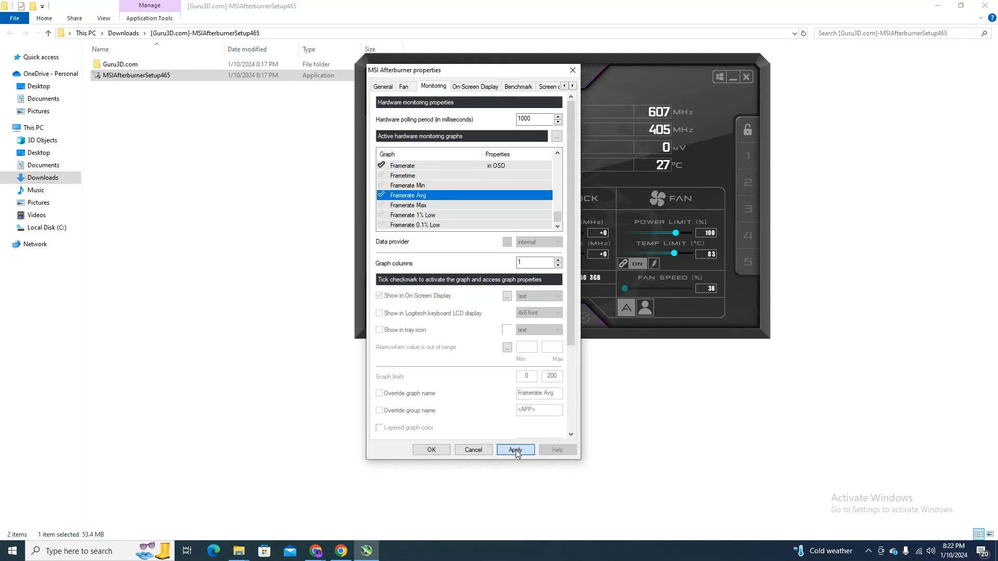
Open RivaTuner Statistics Server from the On-Screen Display properties and slightly reduce the On-Screen Display zoom
click(474, 87)
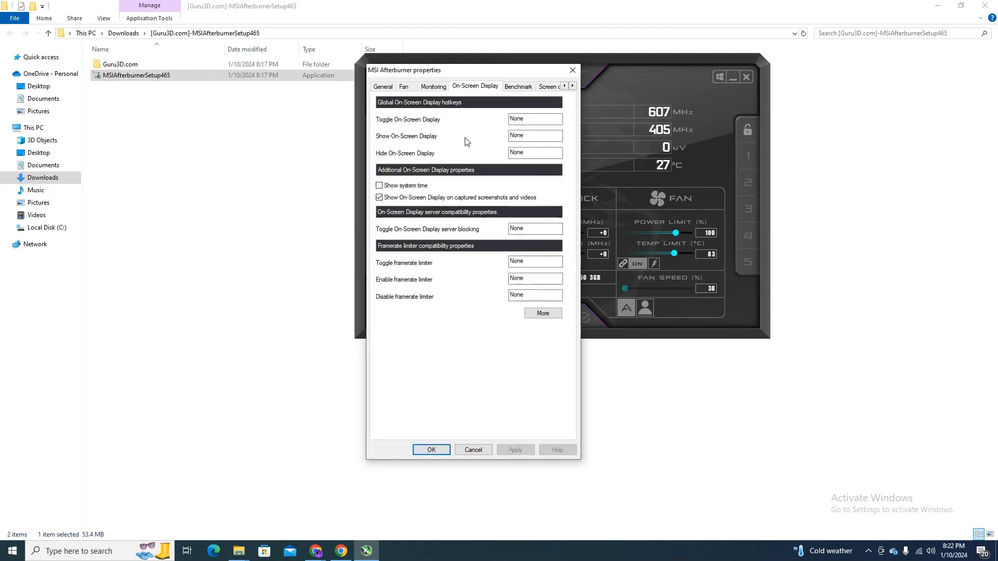
click(541, 313)
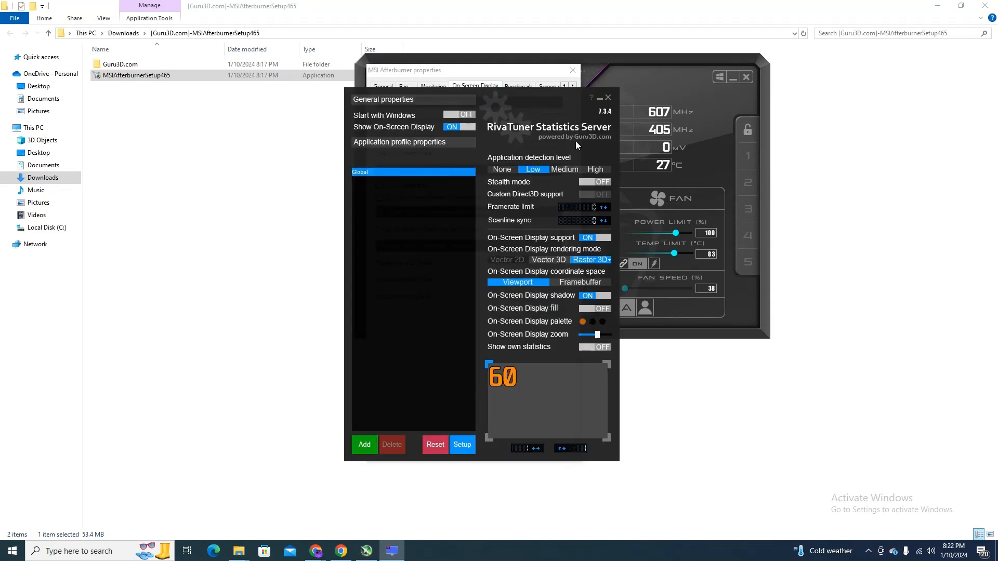
drag(514, 373, 495, 352)
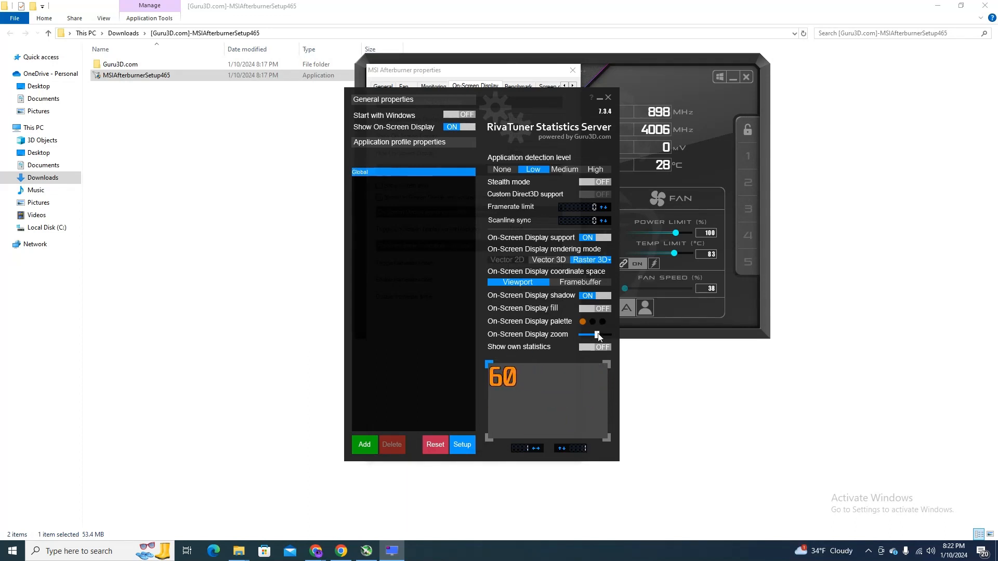
mouse_move(599, 336)
mouse_down()
mouse_move(613, 335)
mouse_move(568, 336)
mouse_move(604, 335)
mouse_move(591, 338)
mouse_up()
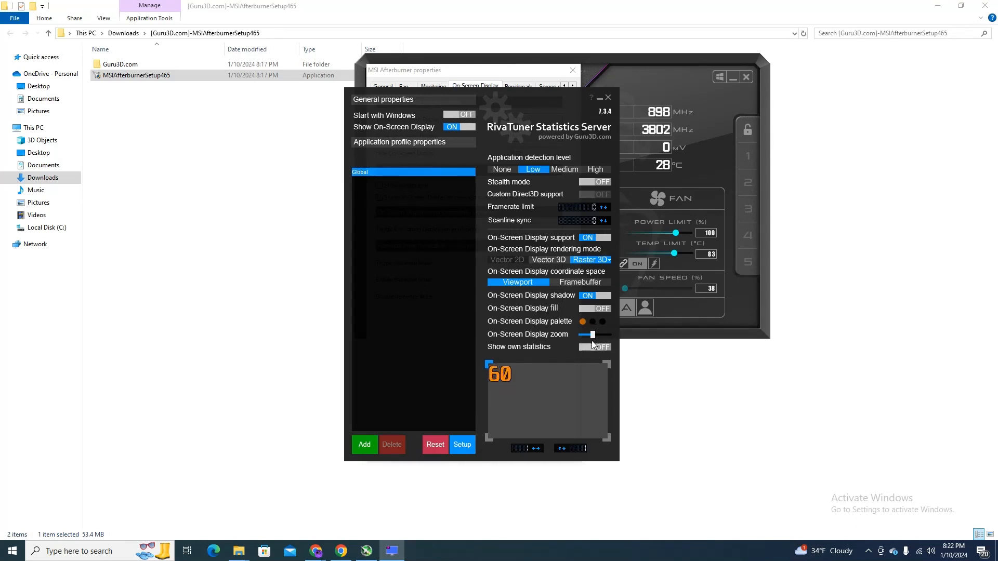
Examine the general, plugin and user interface properties of RivaTuner Statistics Server, leaving the settings as they are
click(466, 450)
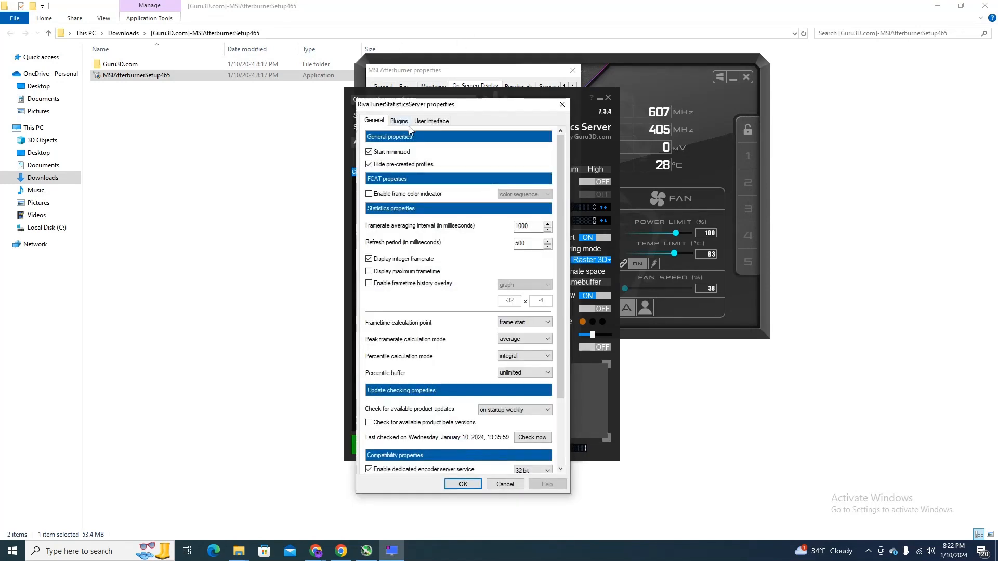
drag(561, 340, 562, 409)
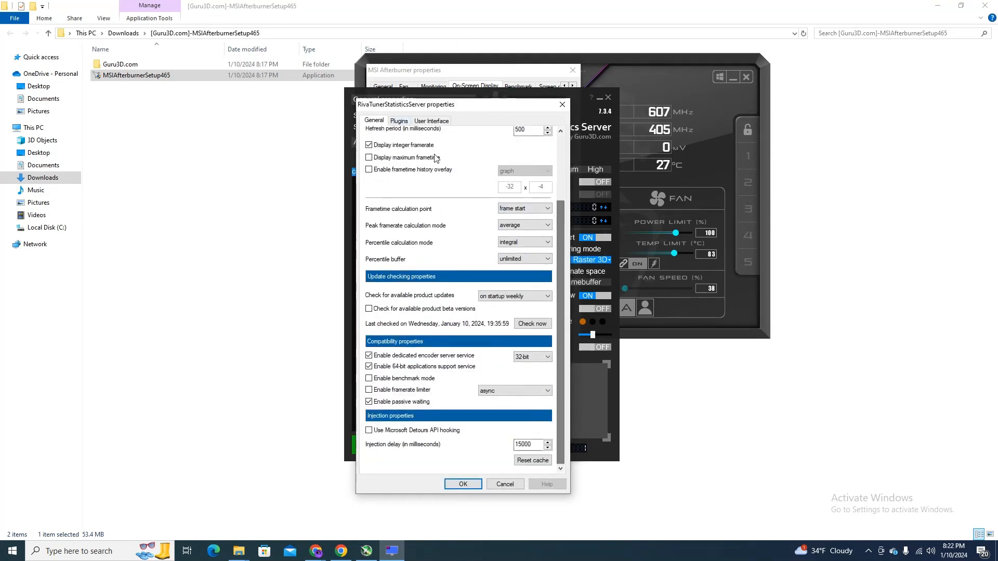
click(399, 121)
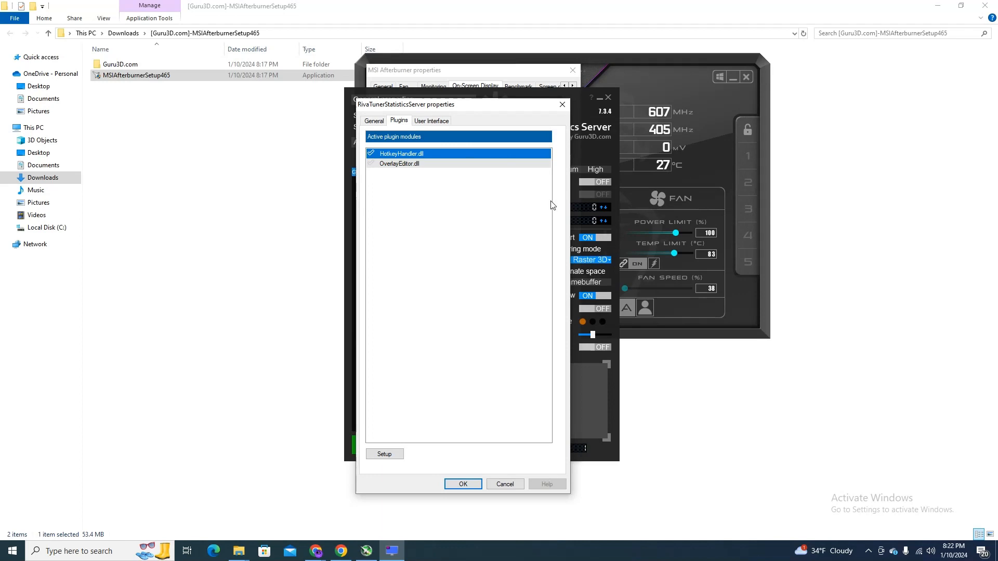
click(431, 120)
scroll(562, 208, down, 1)
scroll(562, 339, up, 1)
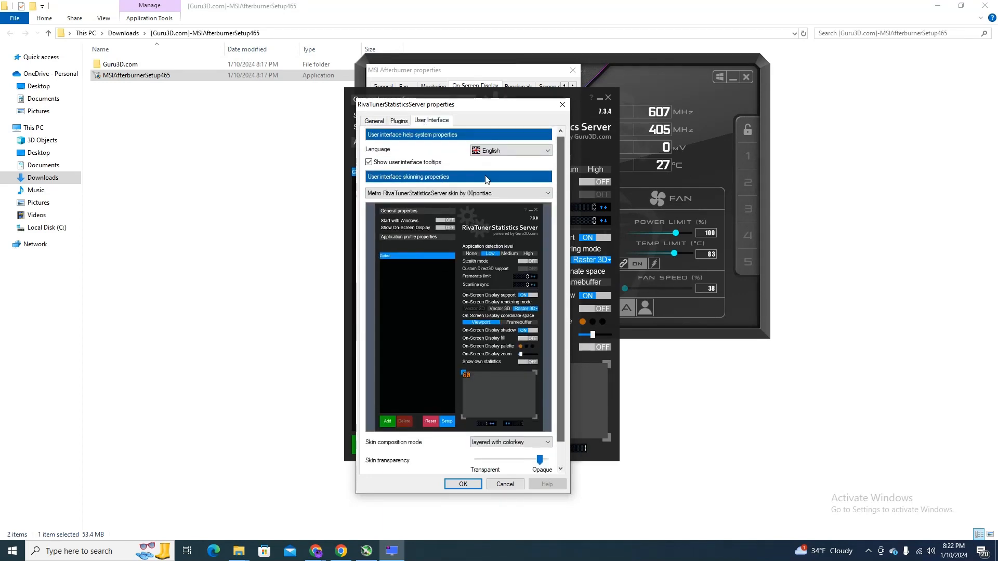
click(373, 121)
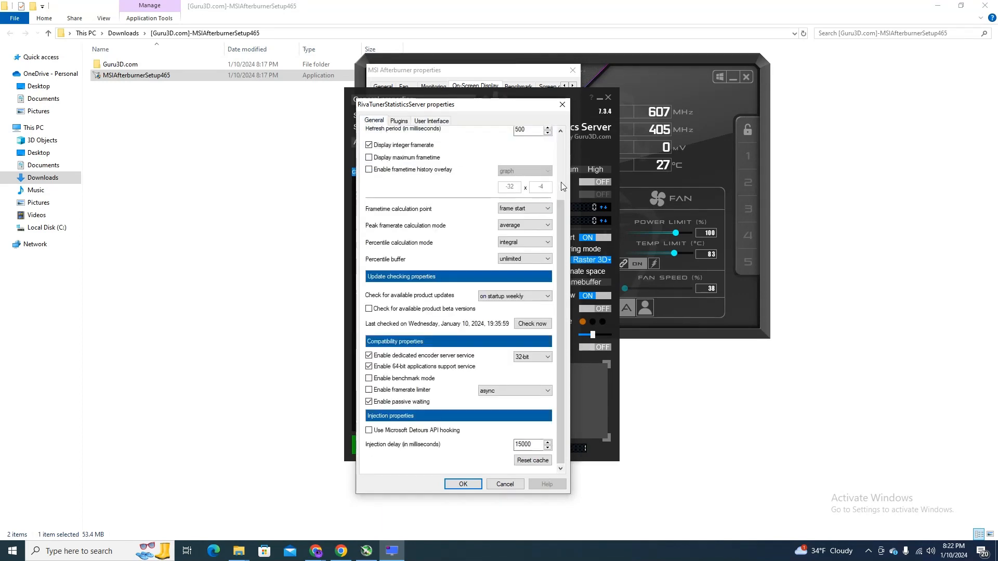
click(464, 483)
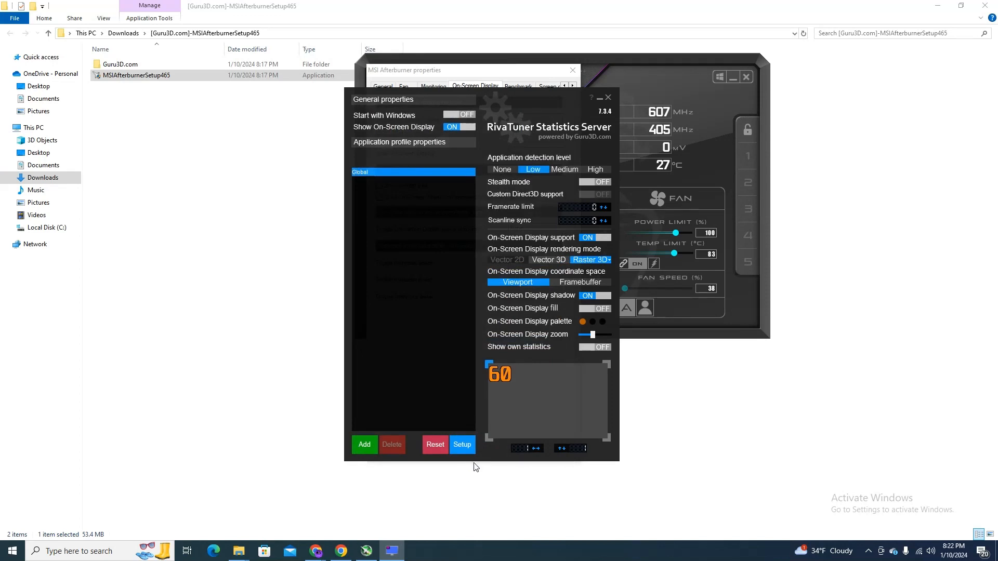
Close RivaTuner Statistics Server and the MSI Afterburner properties, returning to the main Afterburner window
click(607, 98)
click(437, 314)
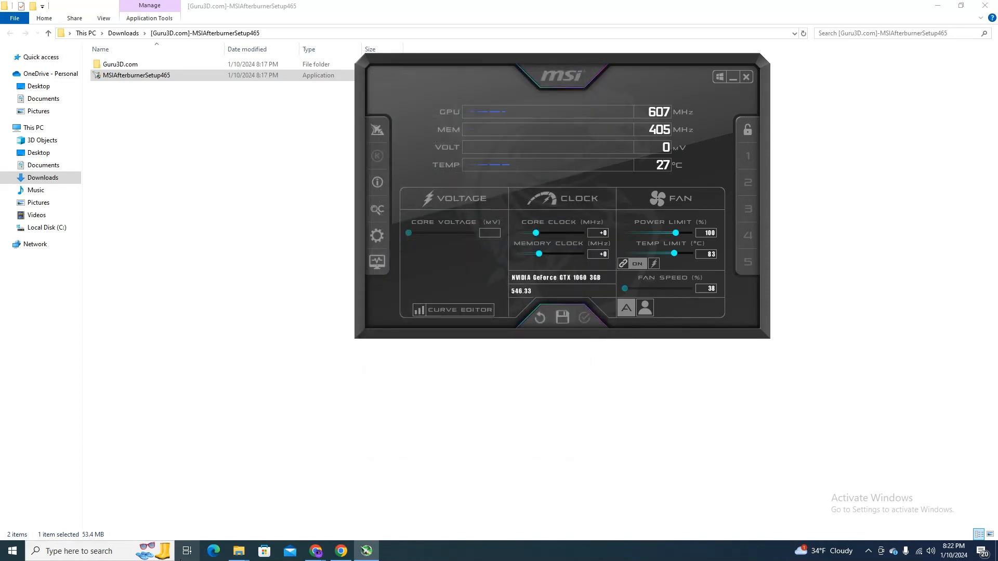
click(13, 549)
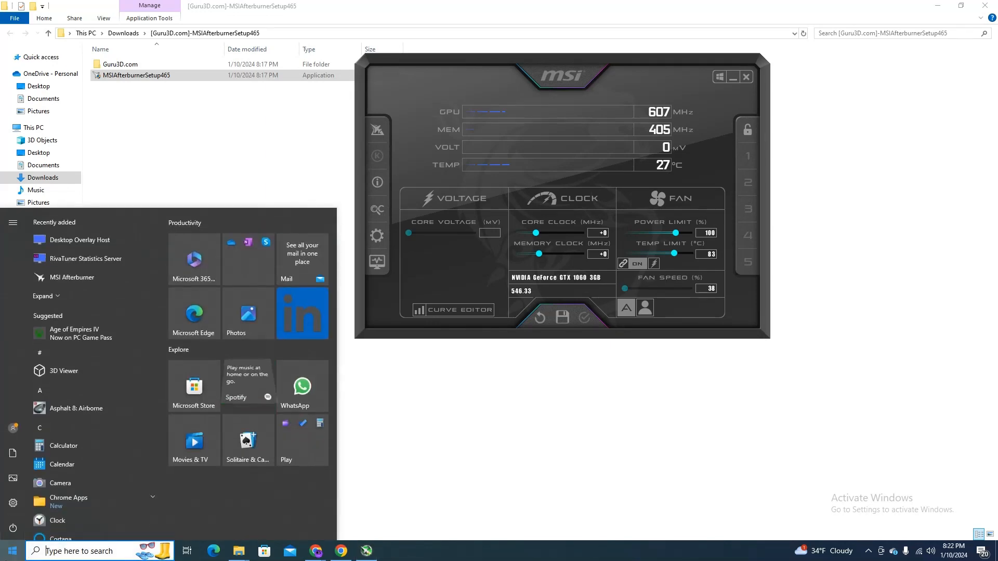
click(562, 338)
Minimize the open File Explorer windows so only MSI Afterburner remains over the desktop
click(937, 5)
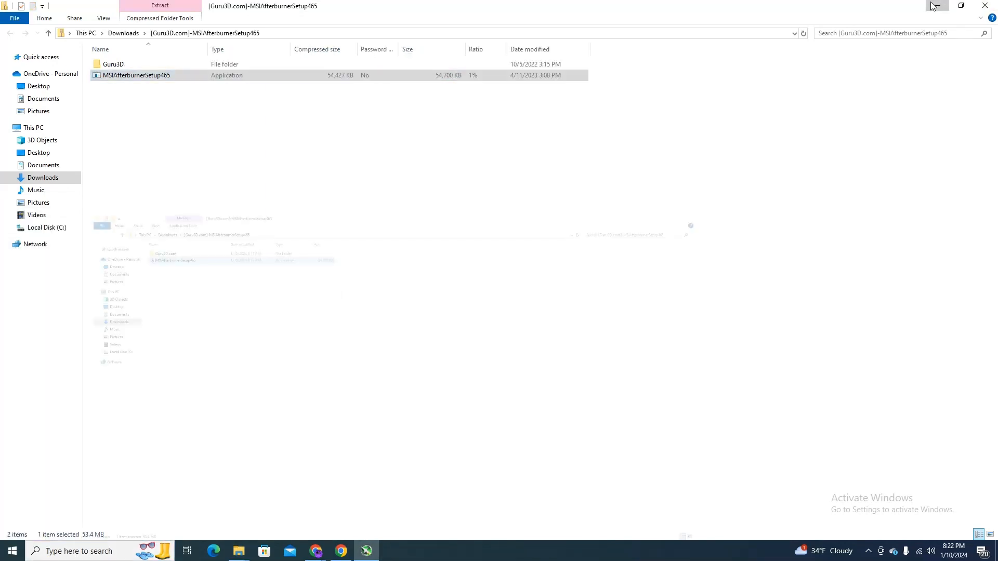
click(937, 5)
click(932, 4)
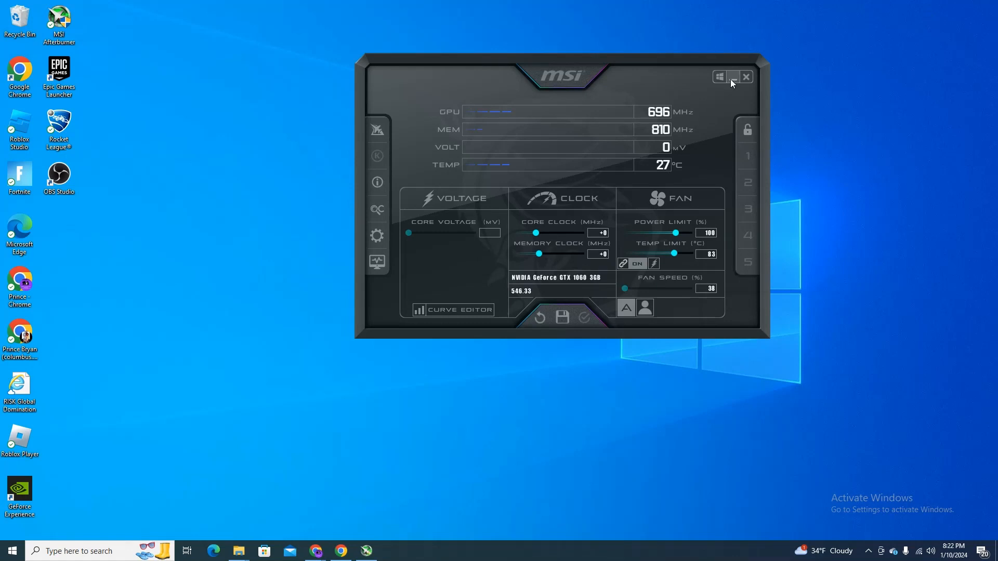
Close the main MSI Afterburner window and check the hidden background icons in the notification area
click(747, 77)
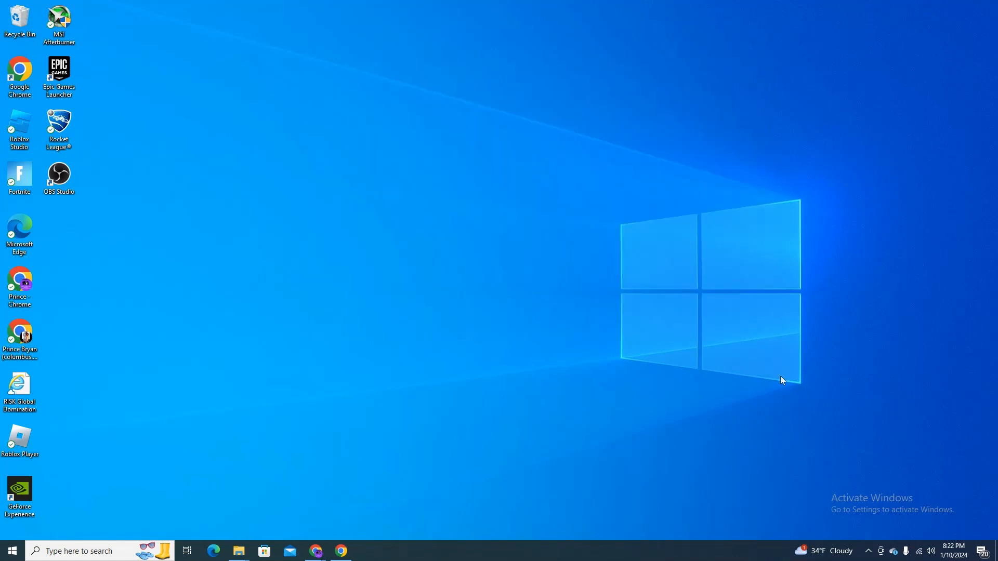
click(868, 550)
click(868, 551)
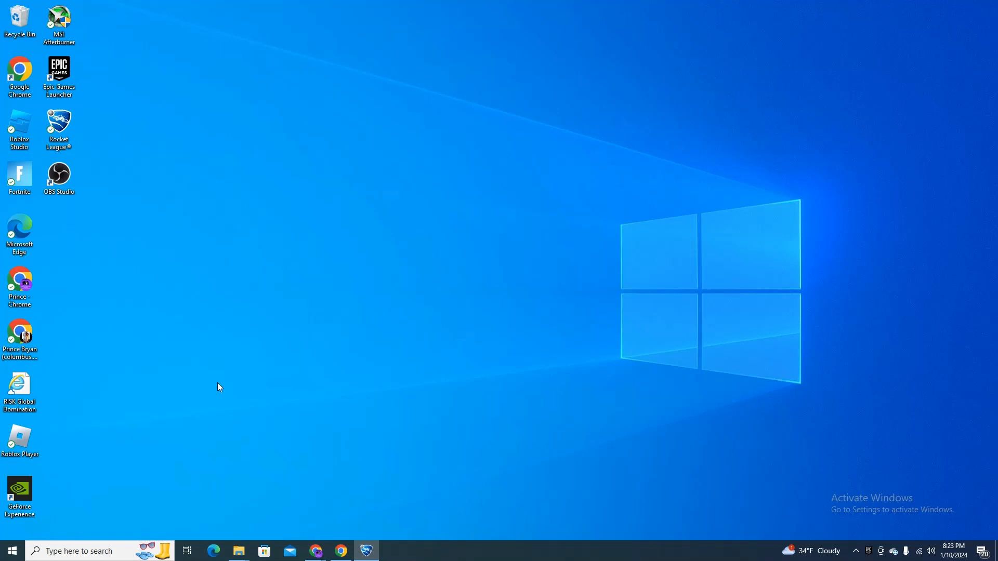
In RivaTuner Statistics Server, set the On-Screen Display zoom to maximum, move the overlay toward the preview's center, and check it in Rocket League
mouse_move(376, 556)
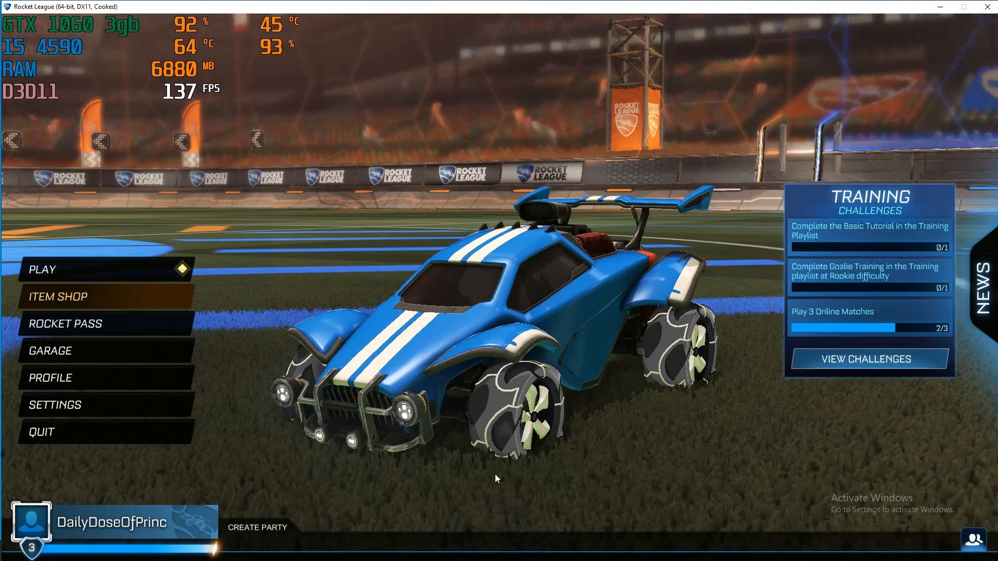
click(940, 7)
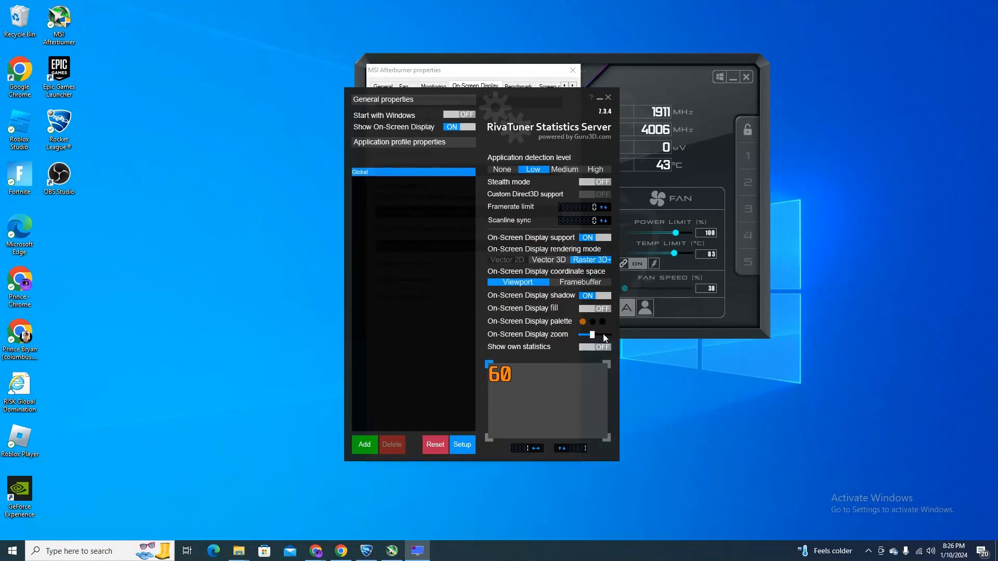
drag(603, 333, 676, 343)
drag(484, 403, 554, 405)
click(371, 554)
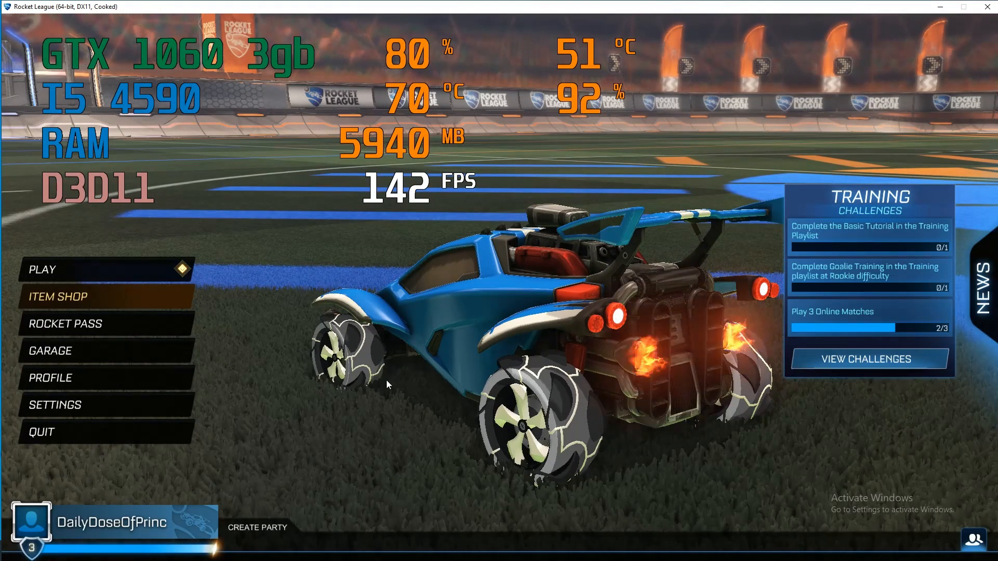
Minimize Rocket League and switch to the CapCut video editor window in Chrome
click(940, 7)
mouse_move(317, 555)
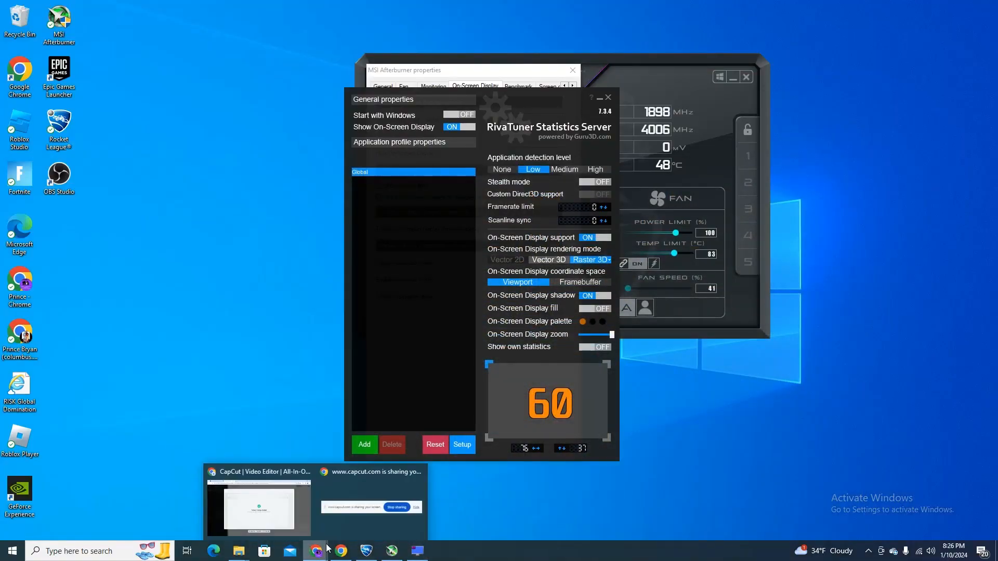
click(285, 526)
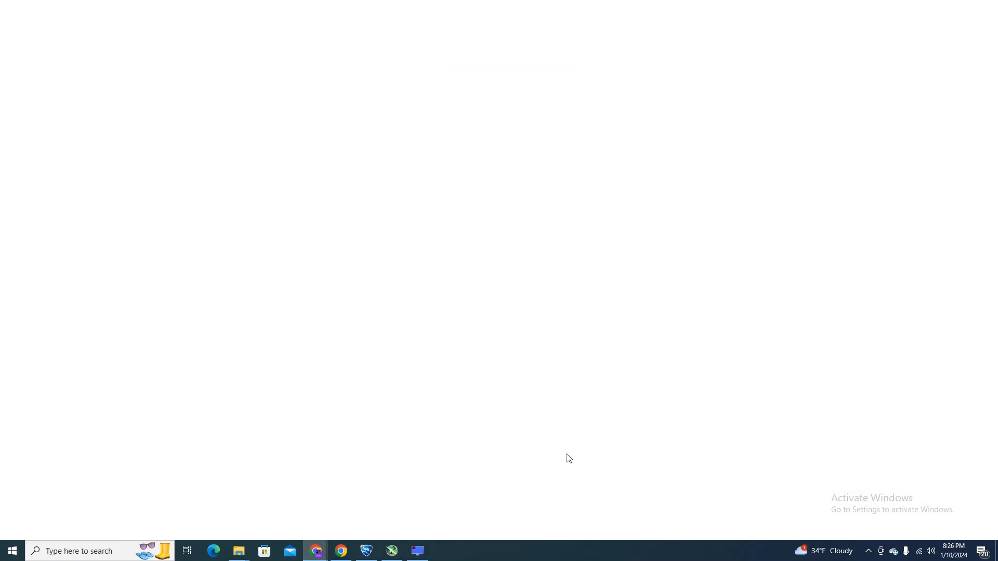